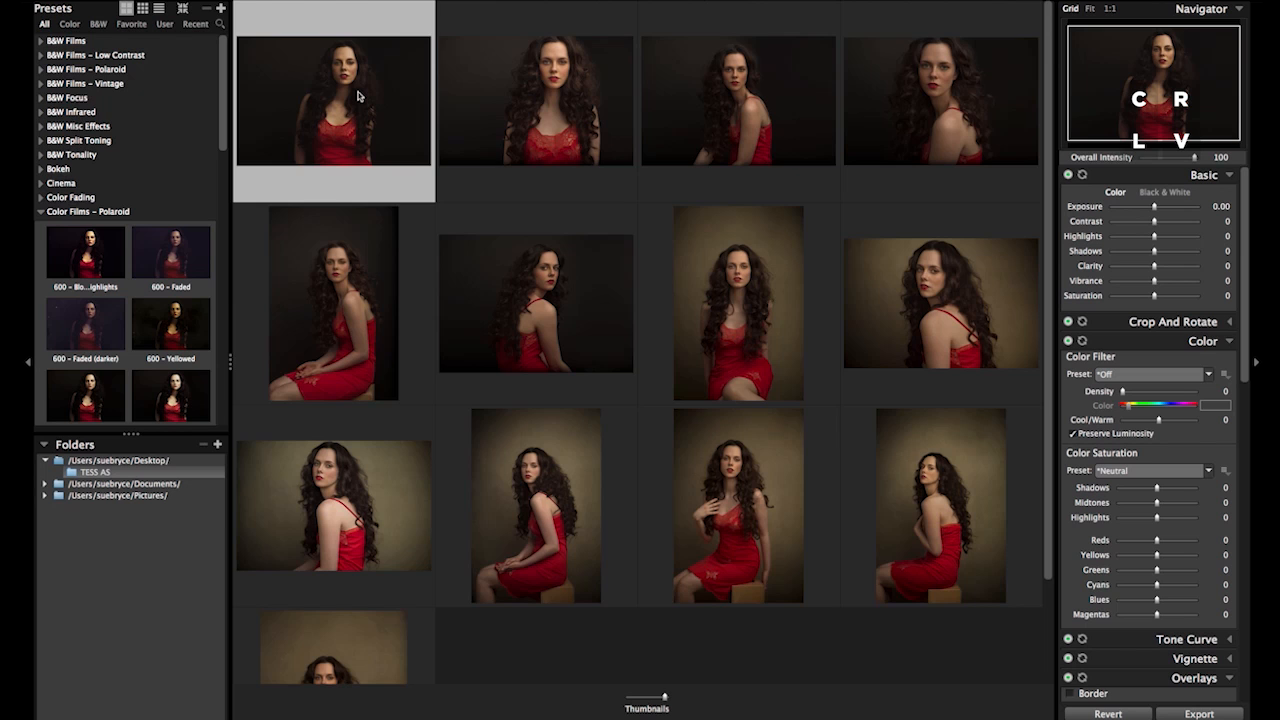
- Apply the 600 – Blown Highlights preset to all photos in the TESS AS folder, with Overall Intensity at 100
{"action": "key", "text": "super+a"}
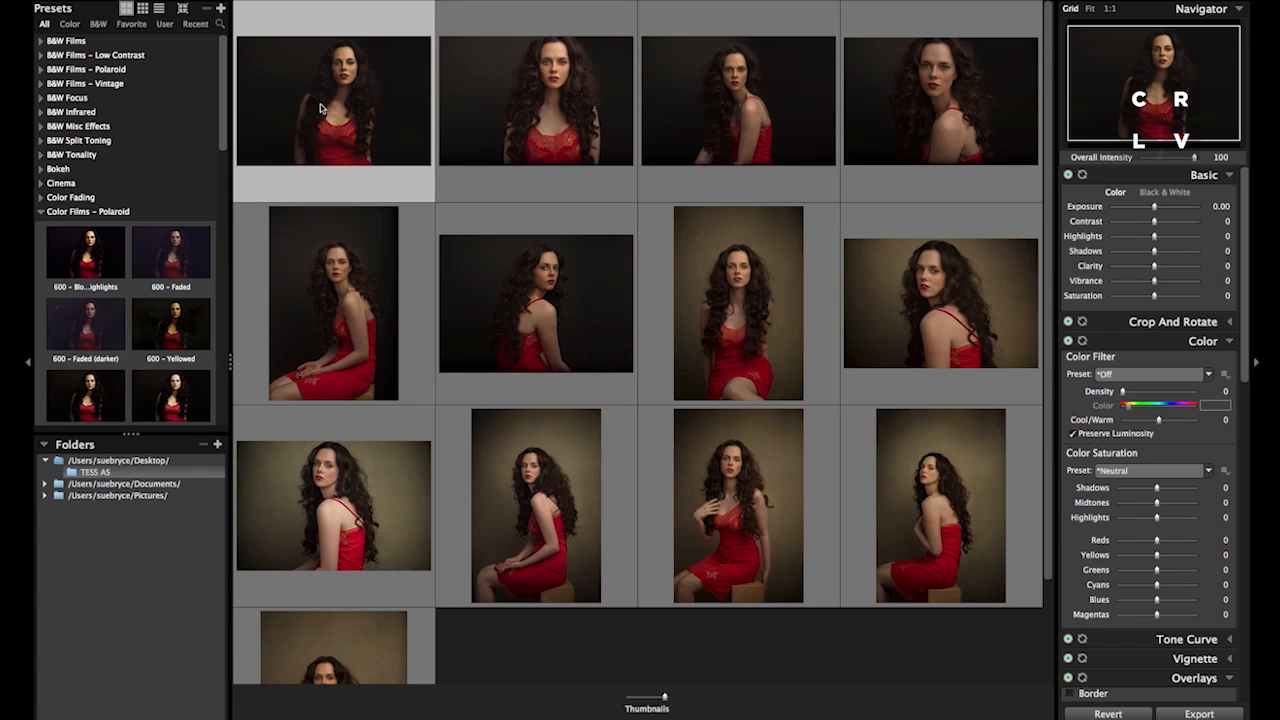
{"action": "left_click", "coordinate": [60, 269]}
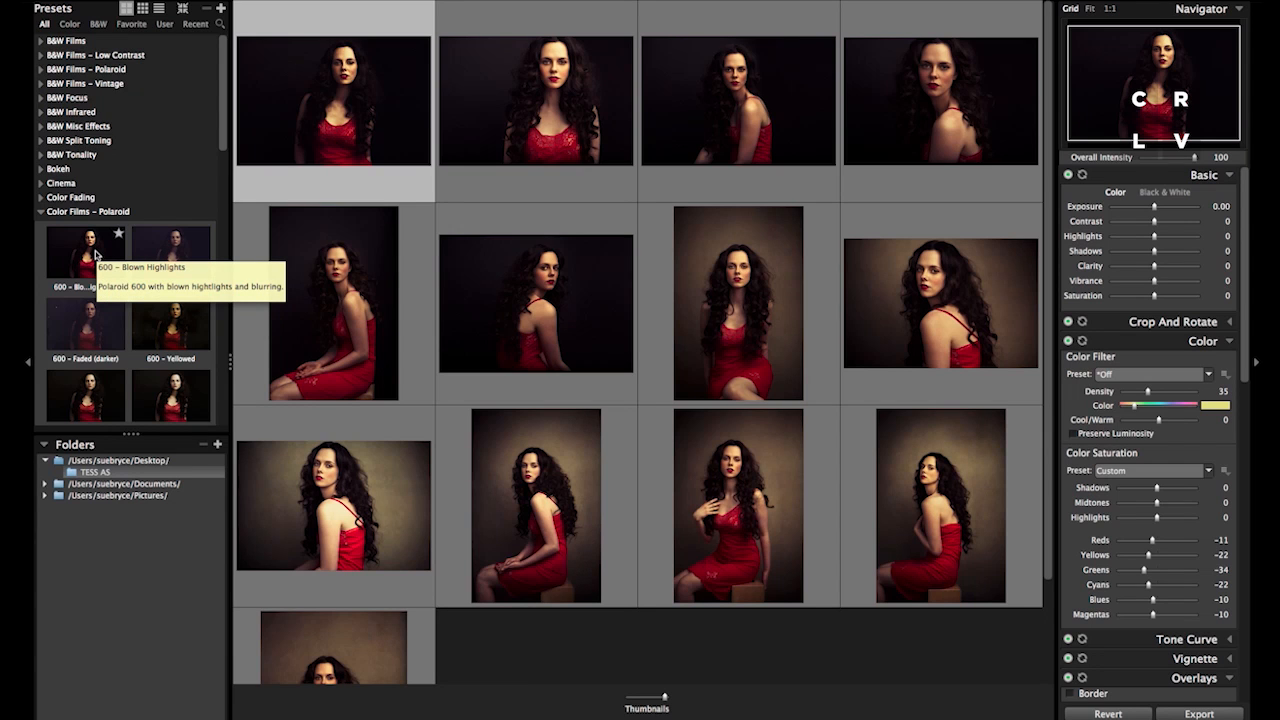
{"action": "left_click", "coordinate": [1091, 9]}
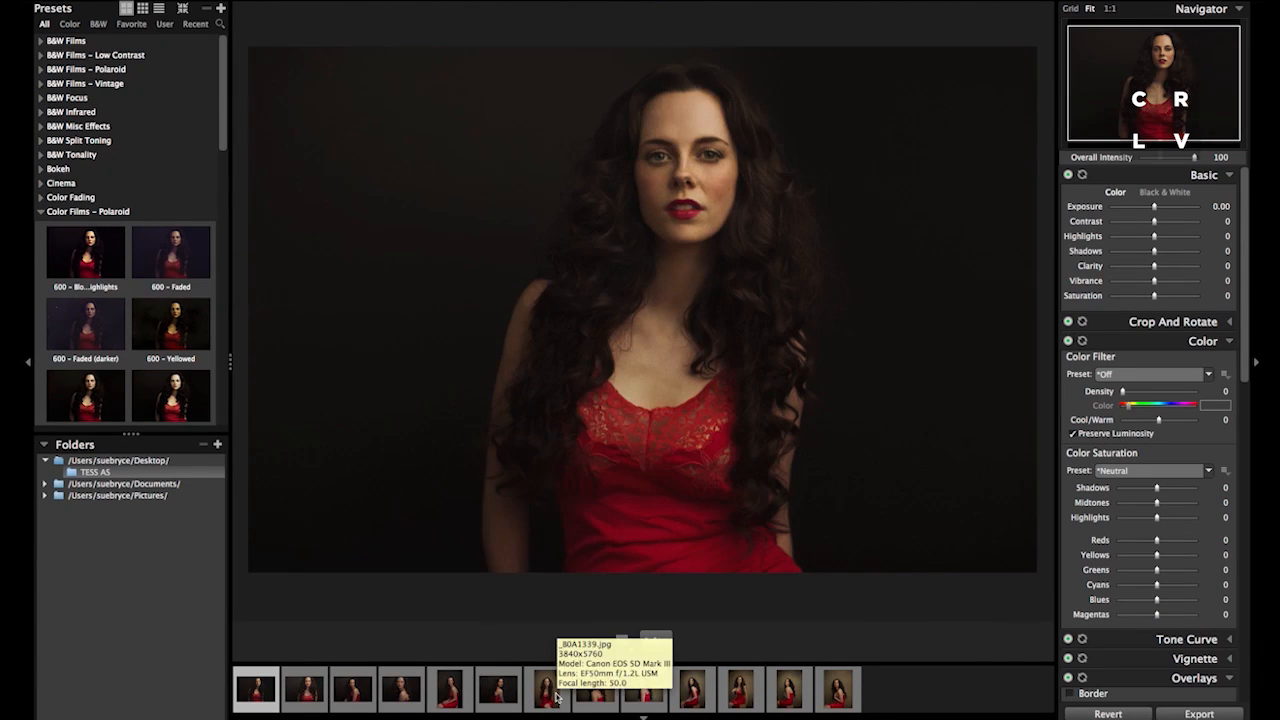
{"action": "left_click", "coordinate": [540, 695]}
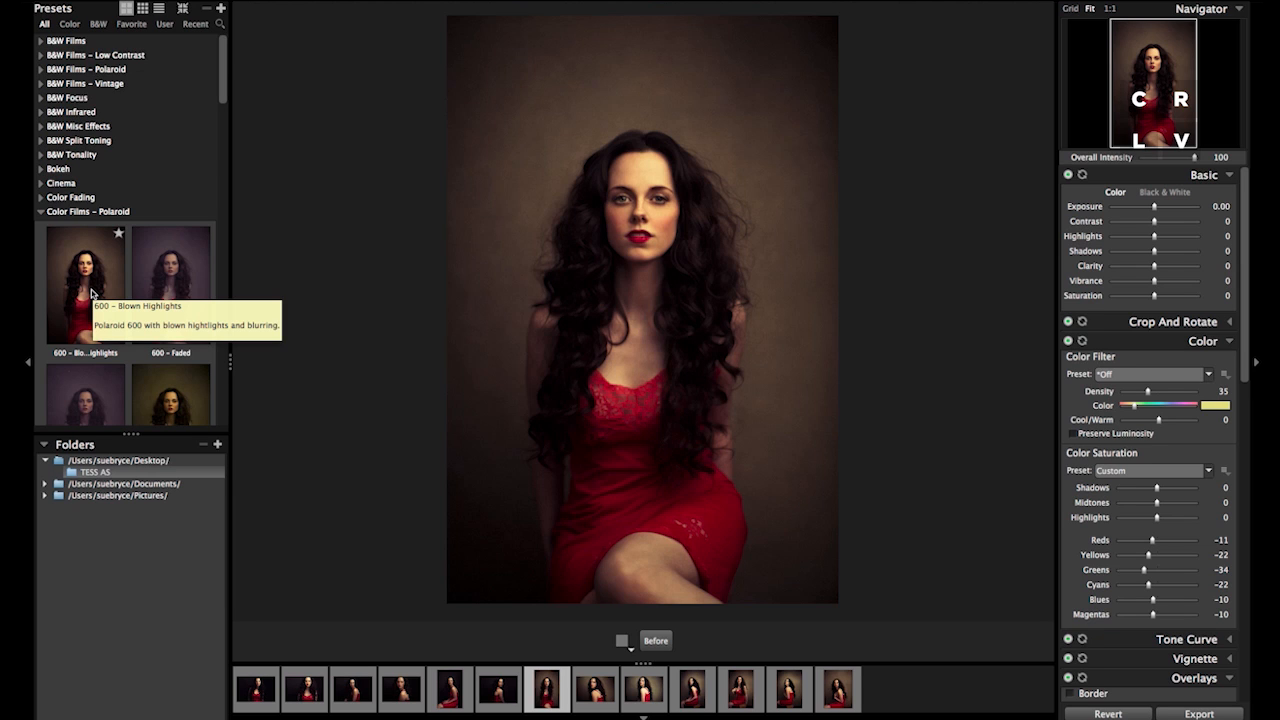
{"action": "left_click", "coordinate": [91, 292]}
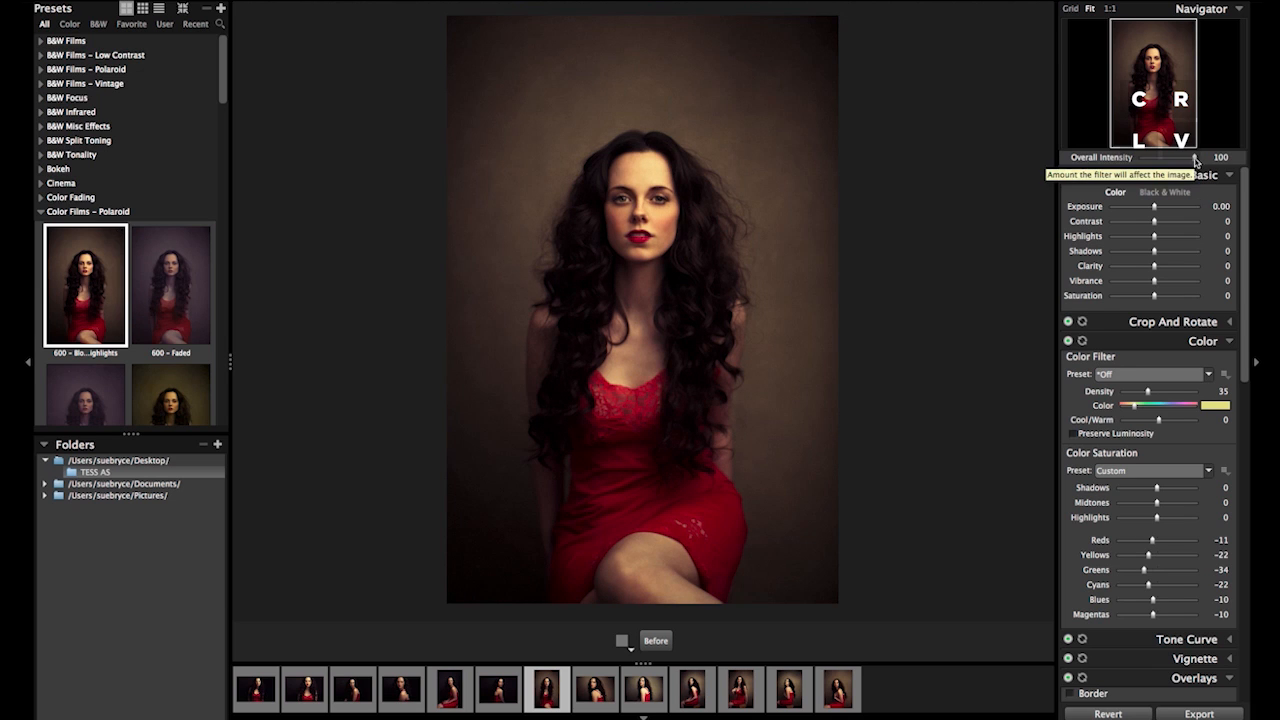
{"action": "left_click_drag", "start_coordinate": [1196, 160], "coordinate": [1195, 160]}
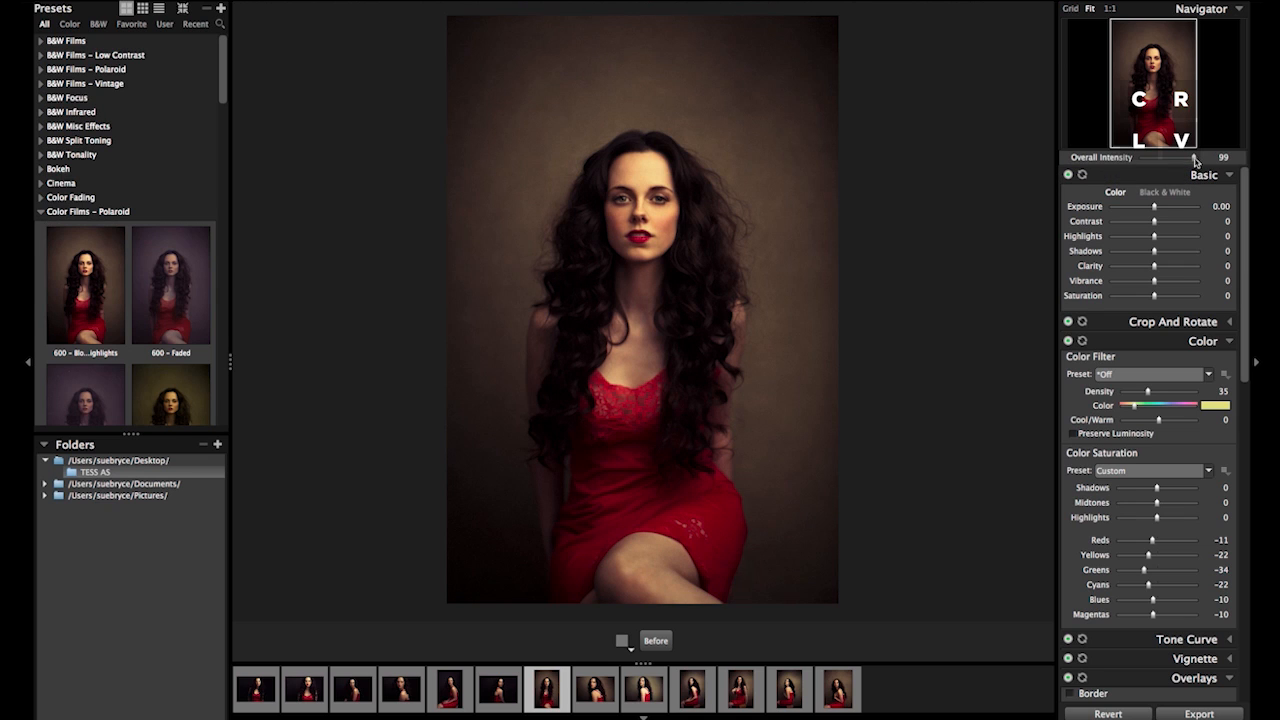
{"action": "mouse_move", "coordinate": [1196, 160]}
{"action": "left_mouse_down"}
{"action": "mouse_move", "coordinate": [1146, 168]}
{"action": "mouse_move", "coordinate": [1213, 148]}
{"action": "left_mouse_up"}
- Inspect the preset's effect on the next three portraits in large view
{"action": "left_click", "coordinate": [606, 694]}
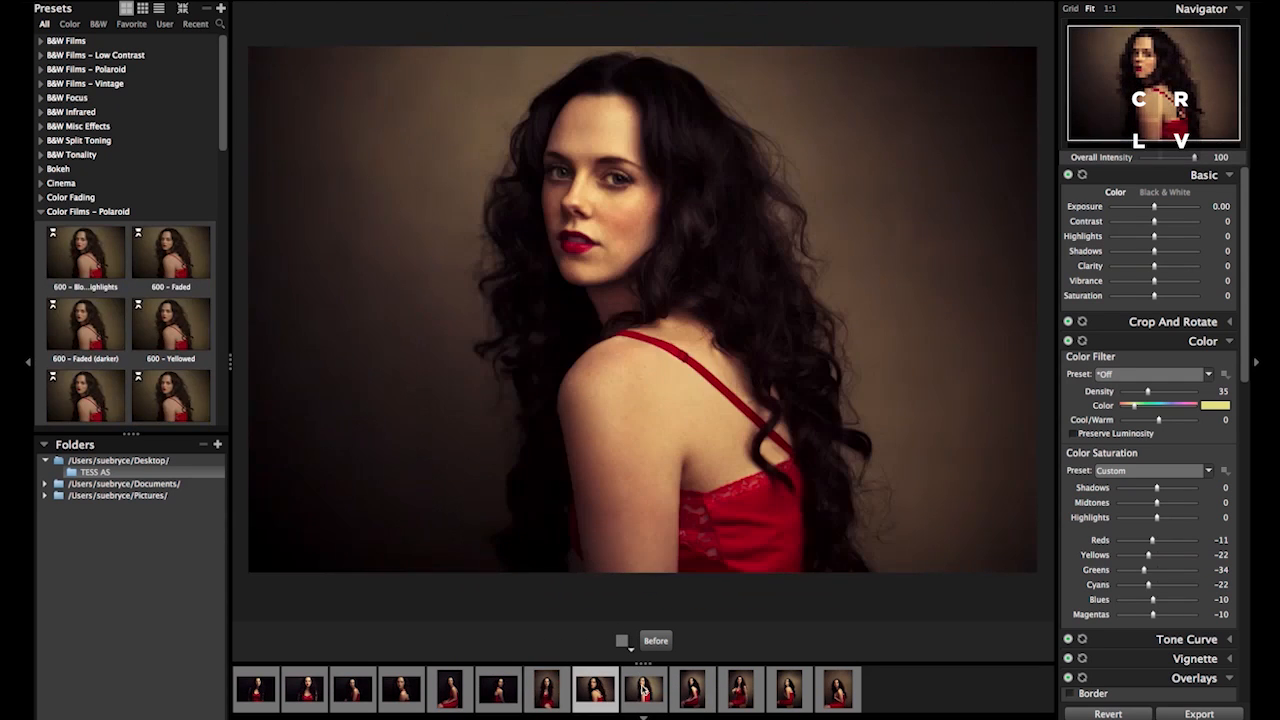
{"action": "left_click", "coordinate": [643, 690]}
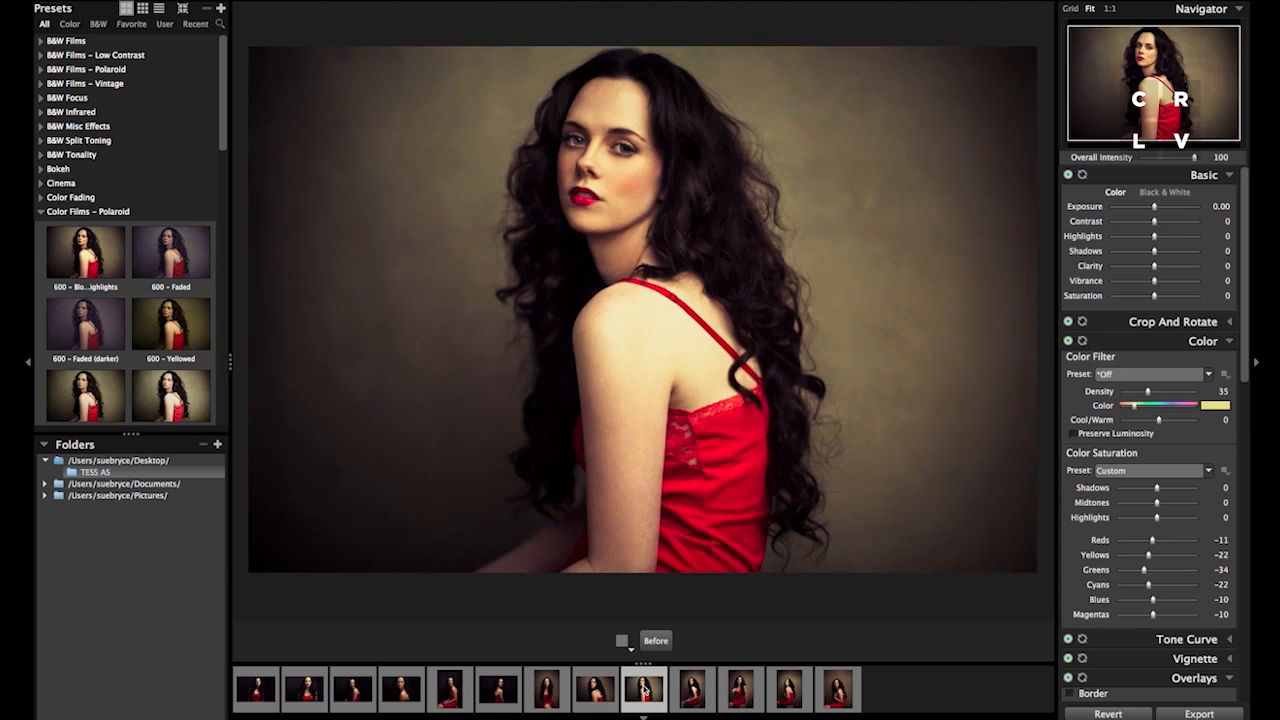
{"action": "left_click", "coordinate": [700, 688]}
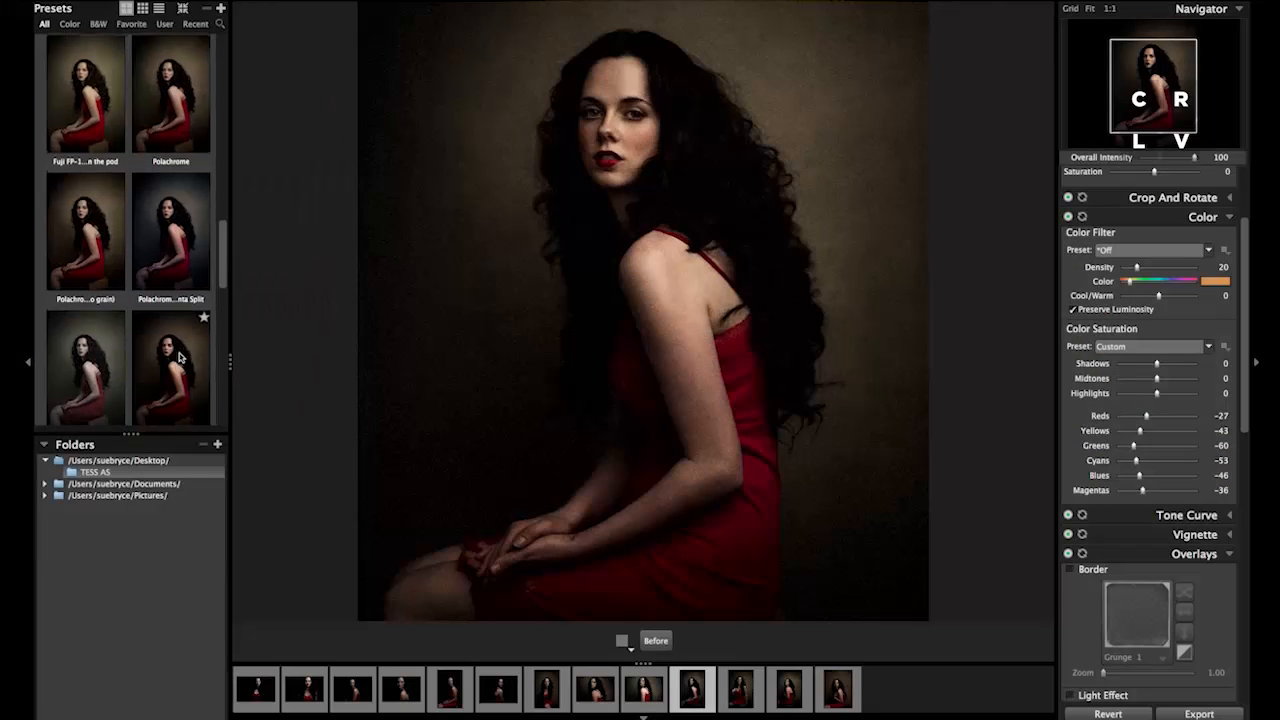
- Apply the SX-70 Blend Film preset from Color Films – Polaroid to the selected photos
{"action": "scroll", "coordinate": [181, 357], "scroll_direction": "down", "scroll_amount": 3}
{"action": "left_click", "coordinate": [181, 357]}
{"action": "scroll", "coordinate": [181, 357], "scroll_direction": "down", "scroll_amount": 3}
{"action": "scroll", "coordinate": [181, 357], "scroll_direction": "down", "scroll_amount": 3}
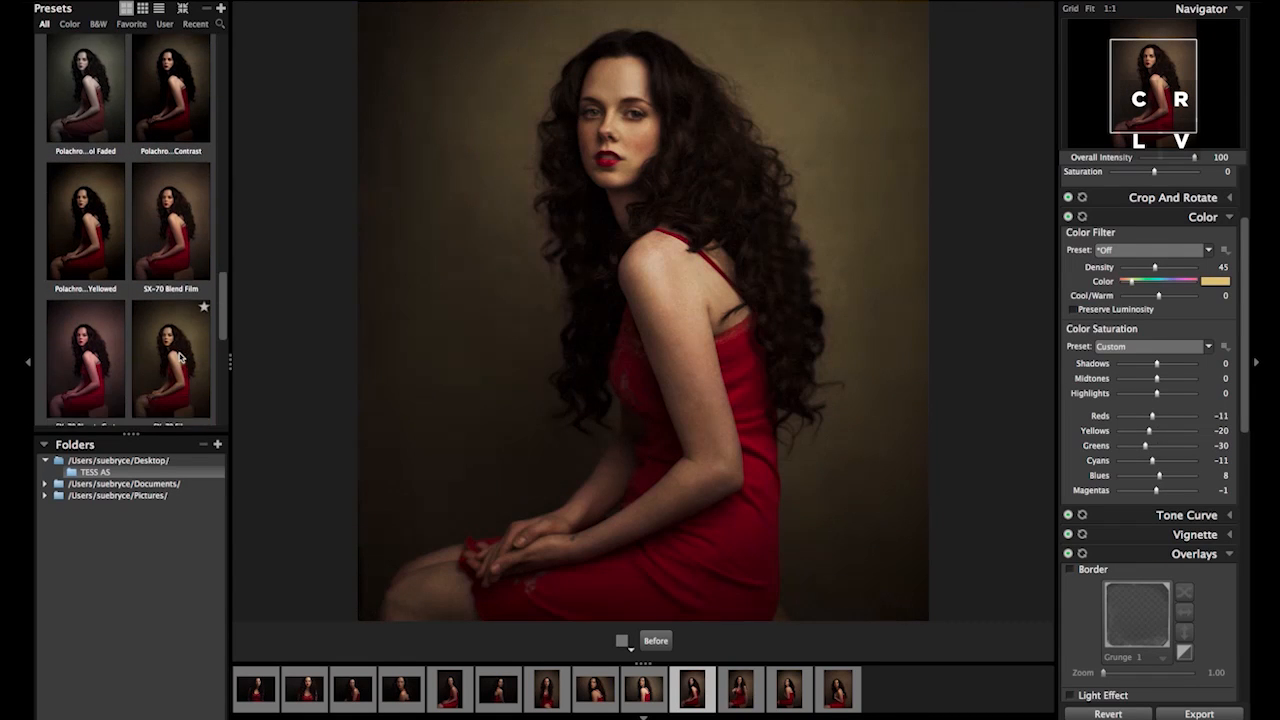
{"action": "left_click", "coordinate": [175, 202]}
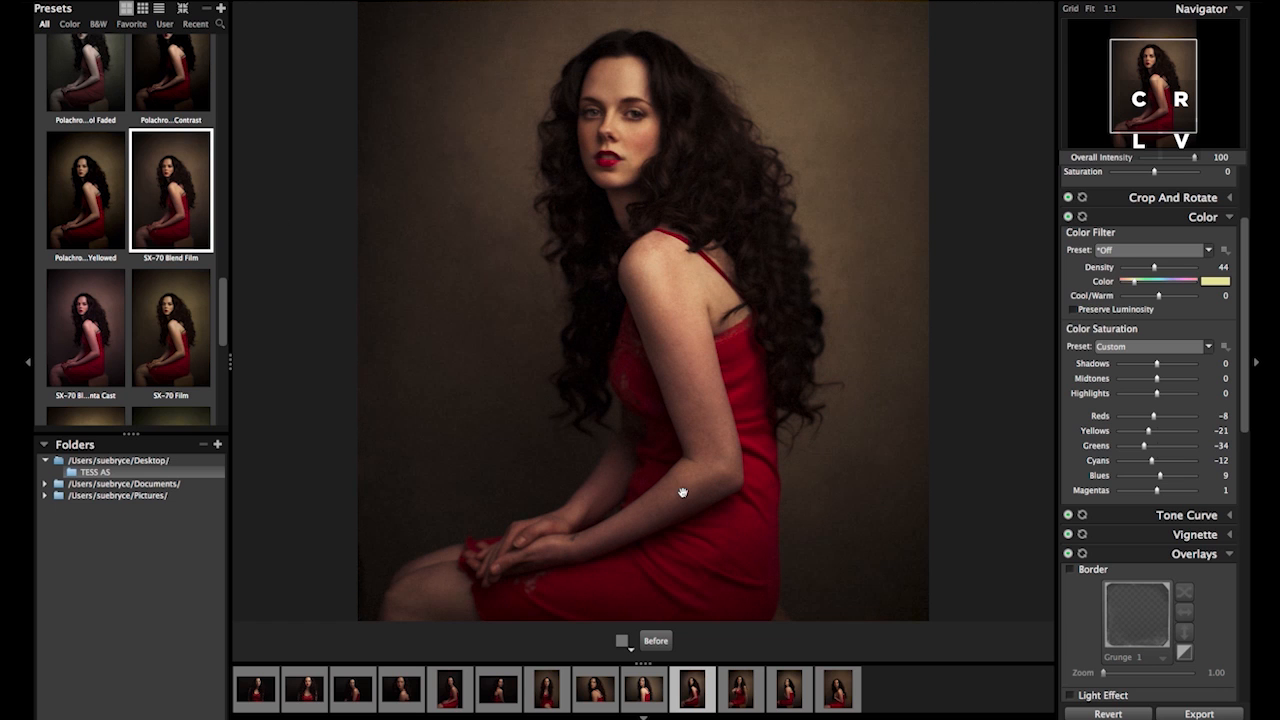
- Show the strapless red dress portrait large and apply the Time-Zero preset with scratches from Color Films – Polaroid
{"action": "left_click", "coordinate": [845, 694]}
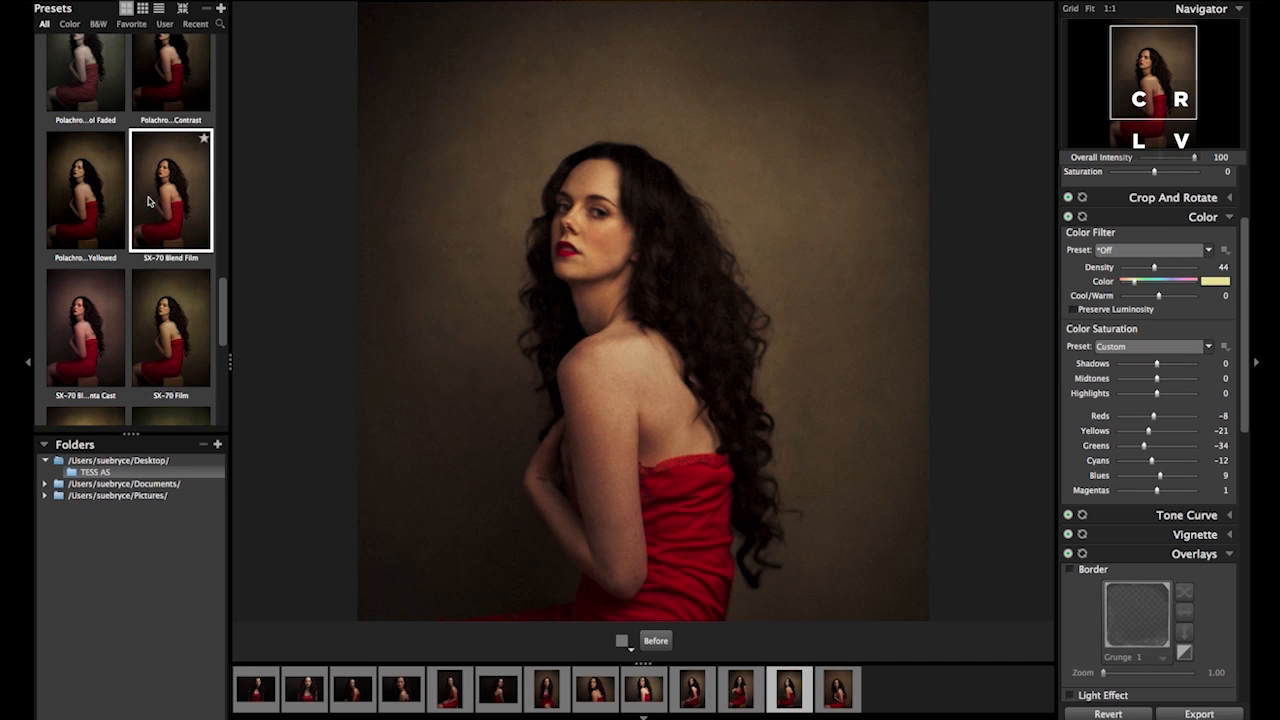
{"action": "scroll", "coordinate": [143, 202], "scroll_direction": "down", "scroll_amount": 3}
{"action": "scroll", "coordinate": [143, 202], "scroll_direction": "down", "scroll_amount": 10}
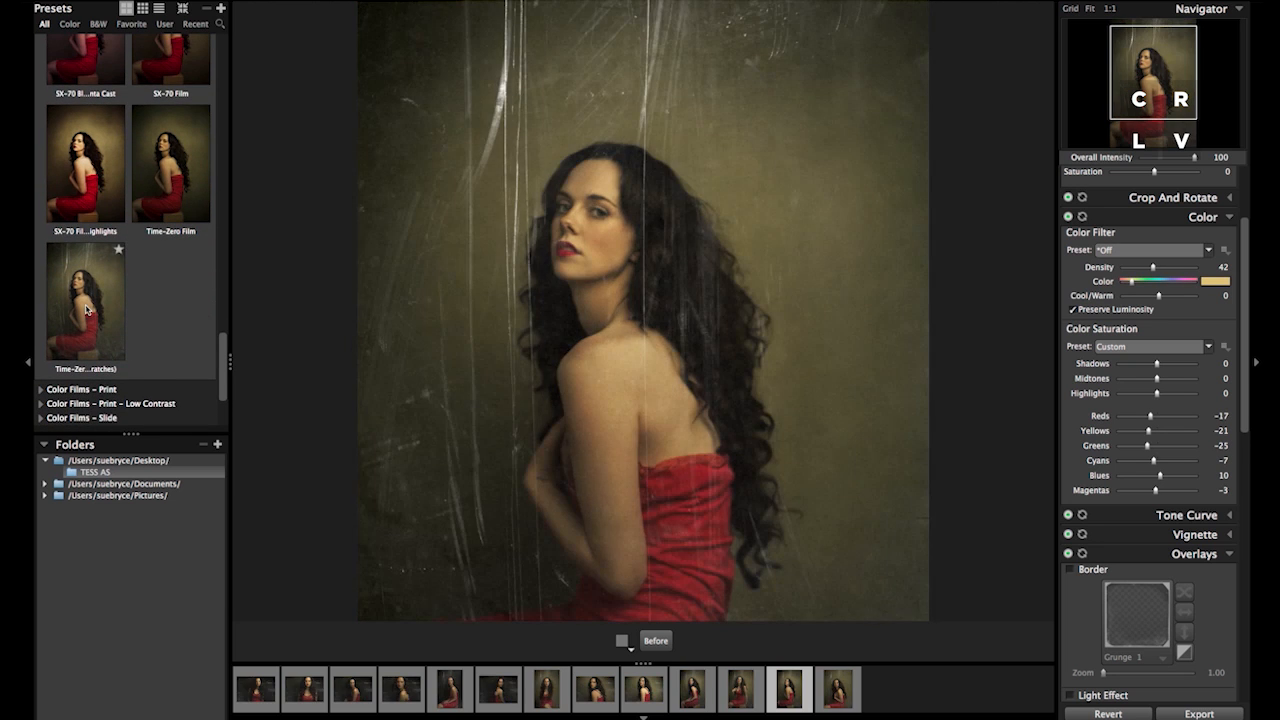
{"action": "left_click", "coordinate": [86, 310]}
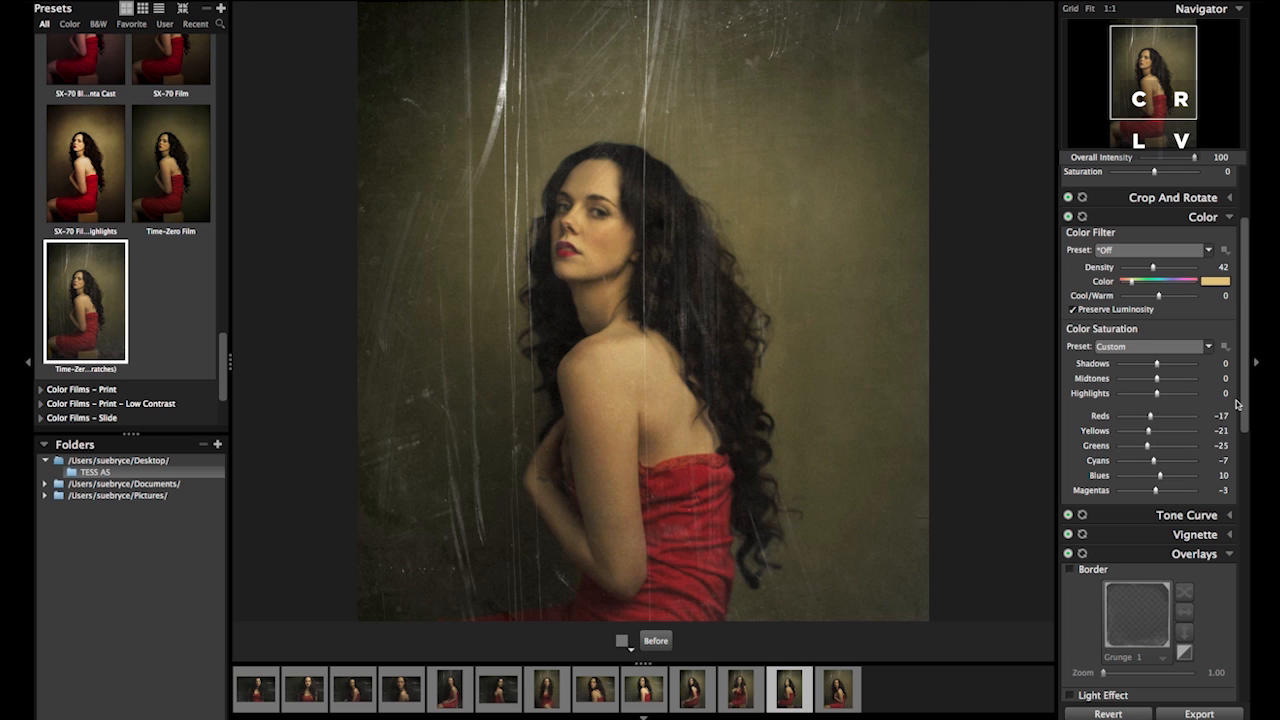
- Compare the portrait without and with the Scratches 8 texture overlay
{"action": "left_click_drag", "start_coordinate": [1247, 400], "coordinate": [1243, 561]}
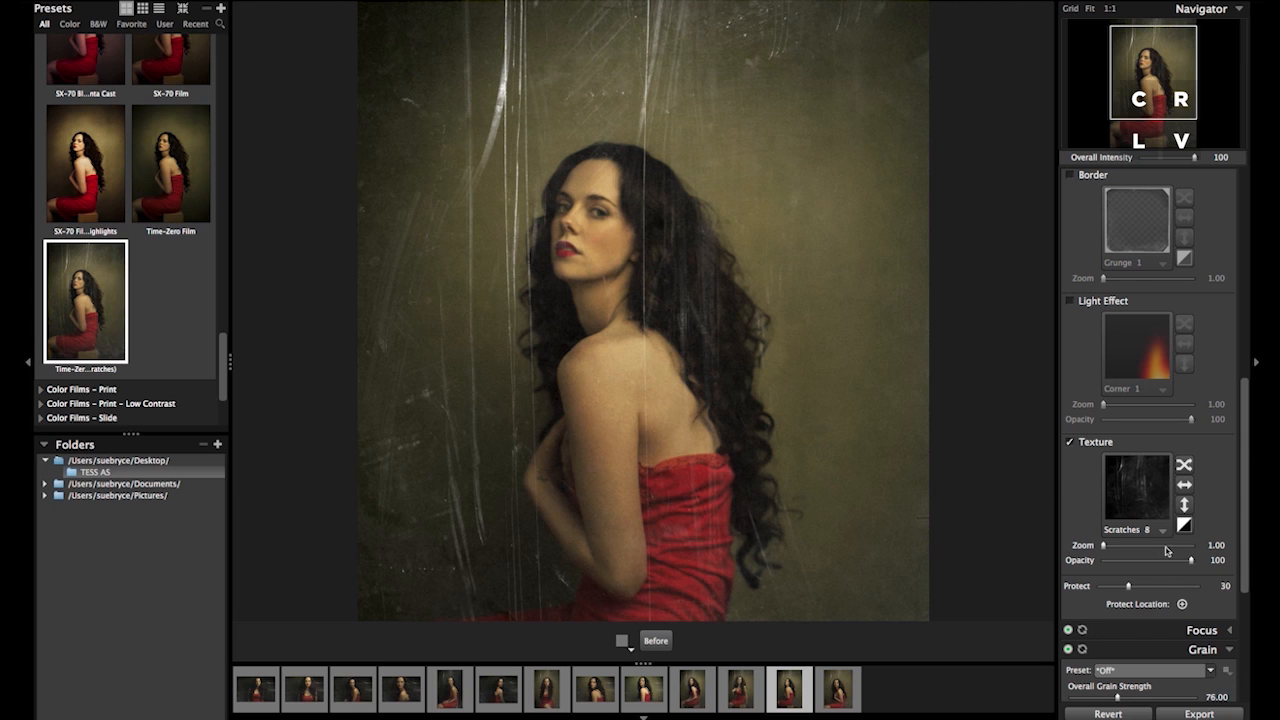
{"action": "left_click", "coordinate": [1070, 442]}
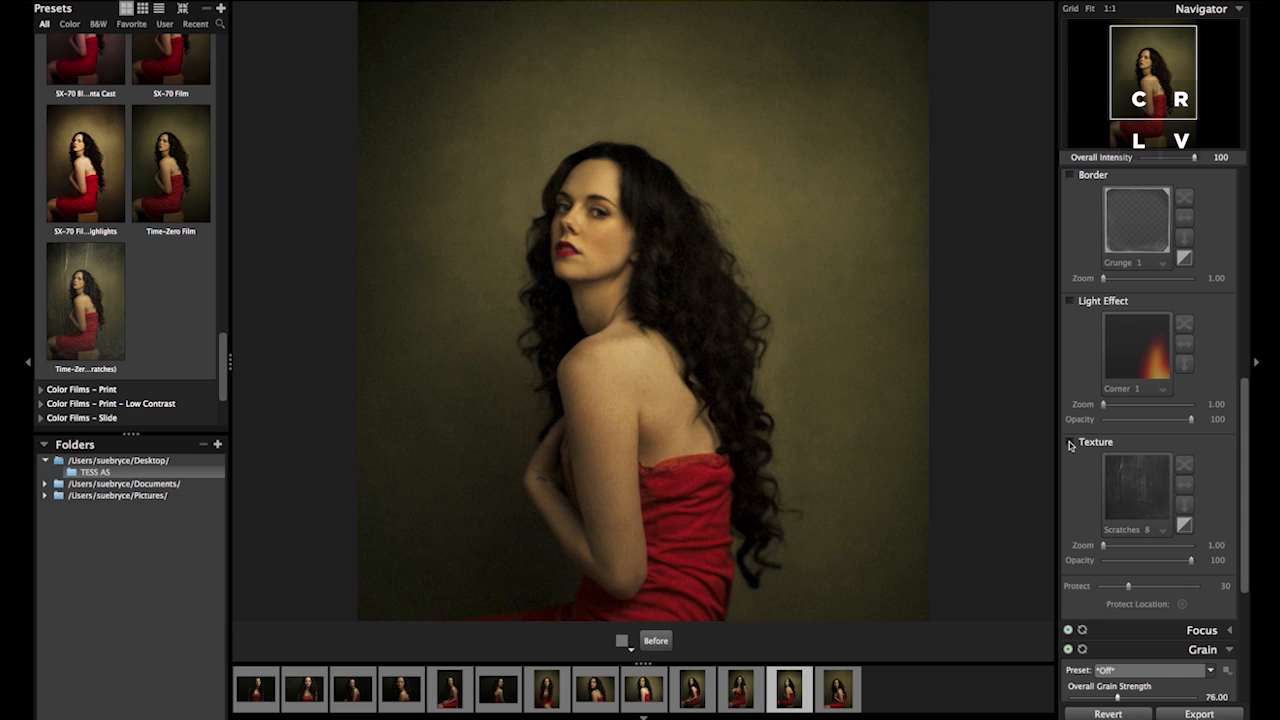
{"action": "left_click", "coordinate": [1070, 442]}
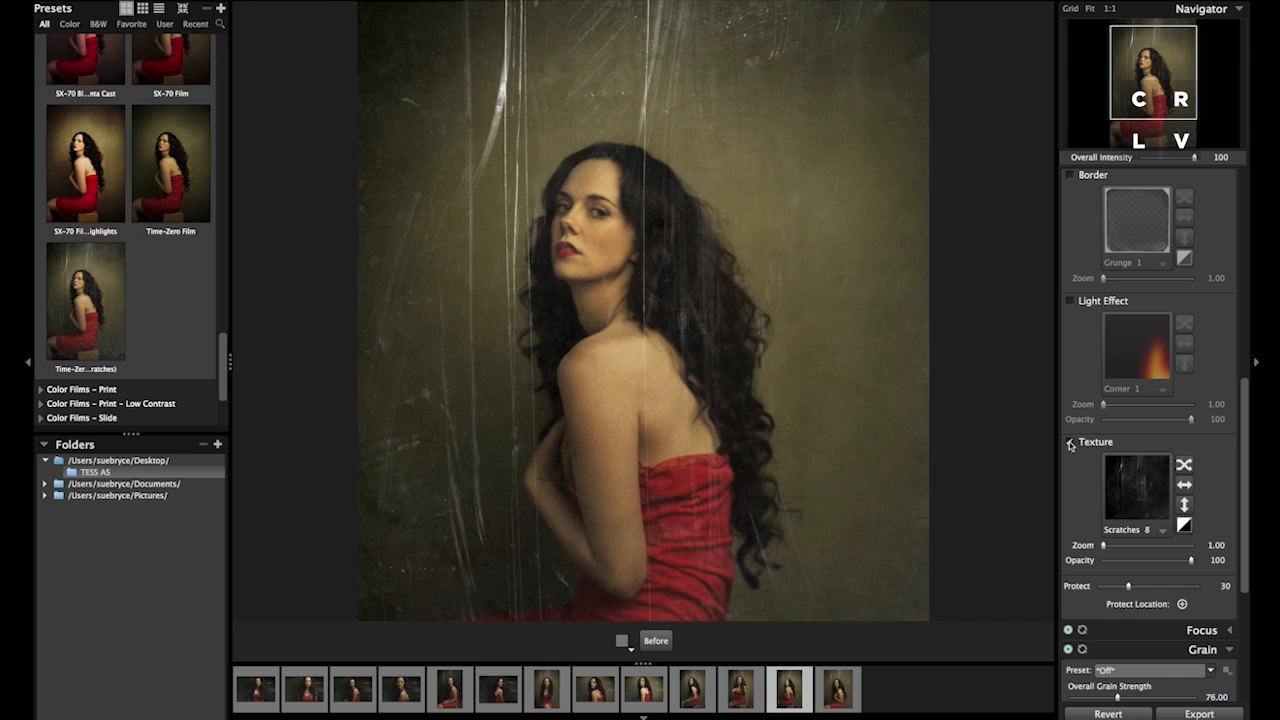
- Try out alternative textures from the Scratches category on the portrait, including Scratches 3, 5, 8 and 9
{"action": "left_click", "coordinate": [1163, 532]}
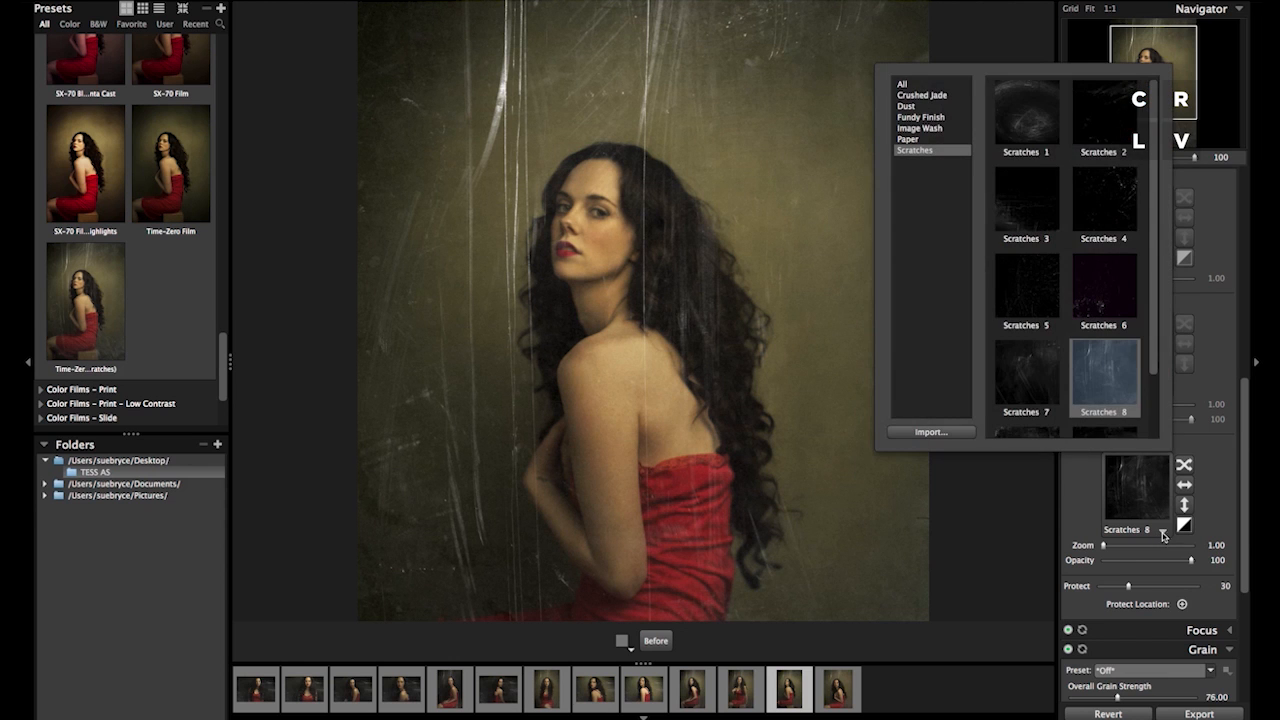
{"action": "left_click", "coordinate": [1105, 115]}
{"action": "left_click", "coordinate": [1030, 112]}
{"action": "left_click", "coordinate": [1052, 207]}
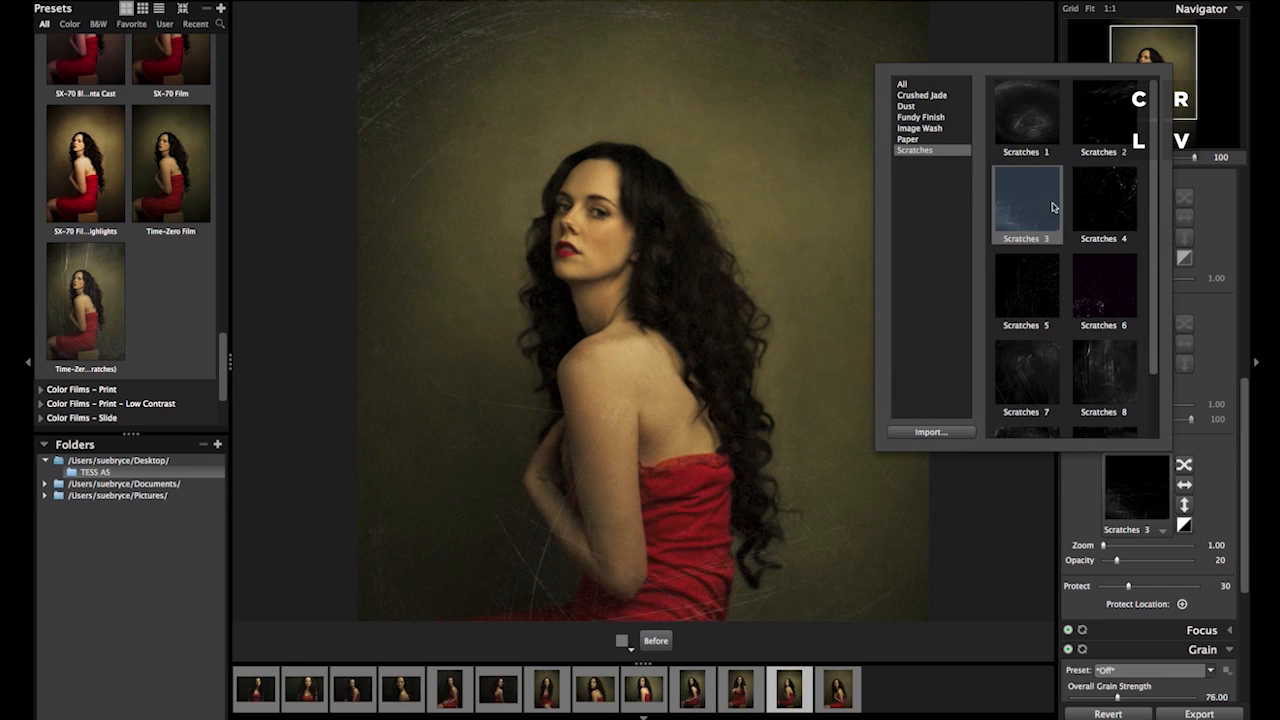
{"action": "left_click", "coordinate": [1038, 276]}
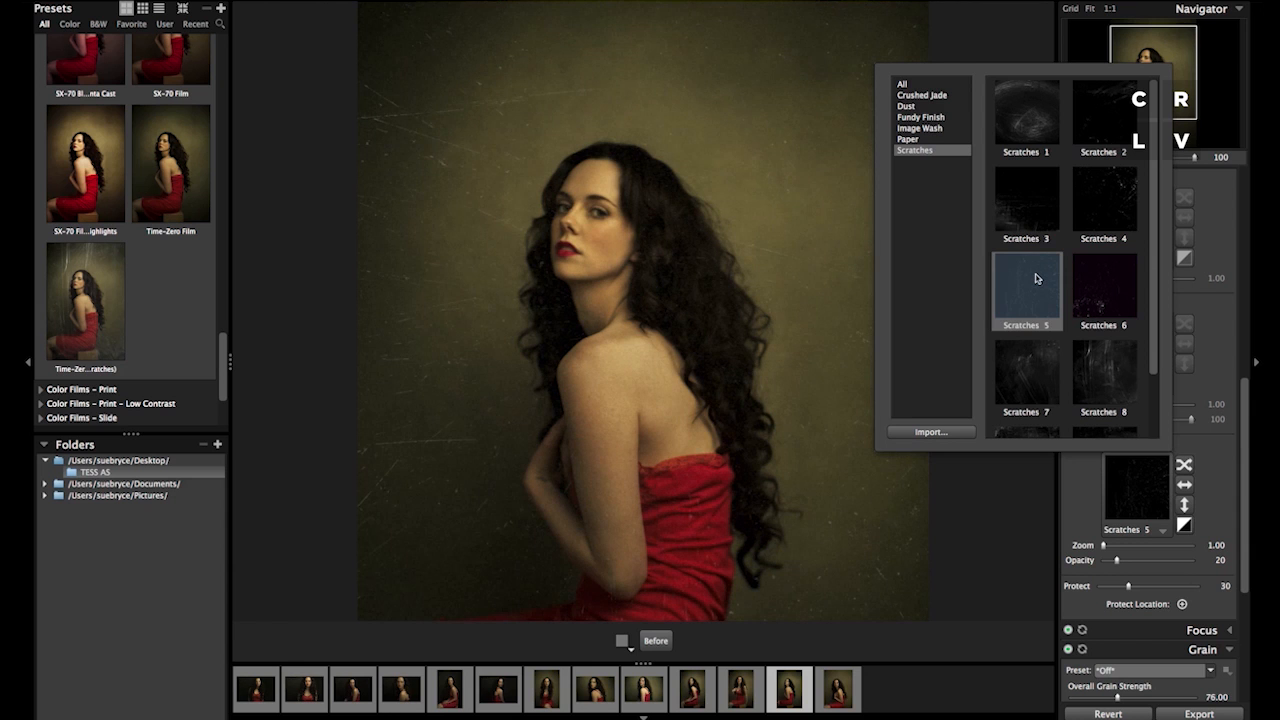
{"action": "left_click", "coordinate": [1022, 376]}
{"action": "left_click", "coordinate": [1098, 378]}
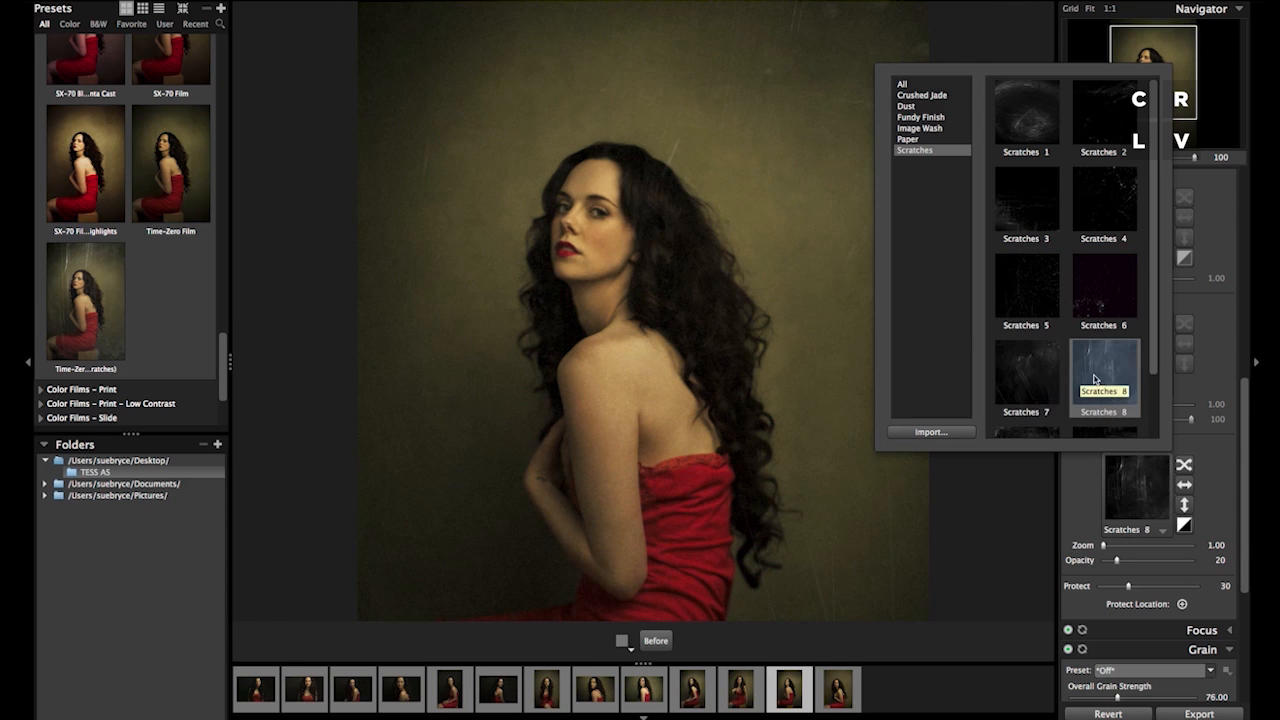
{"action": "left_click", "coordinate": [1012, 374]}
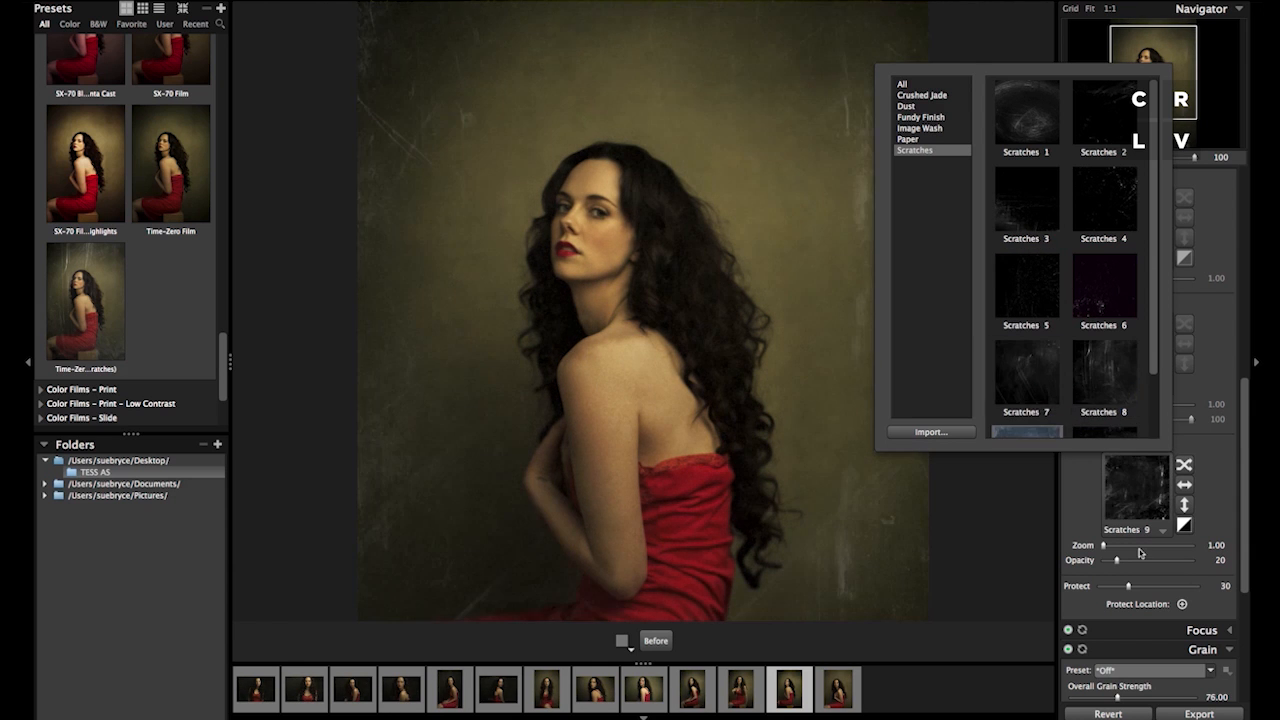
{"action": "left_click", "coordinate": [1104, 116]}
{"action": "left_click", "coordinate": [1030, 292]}
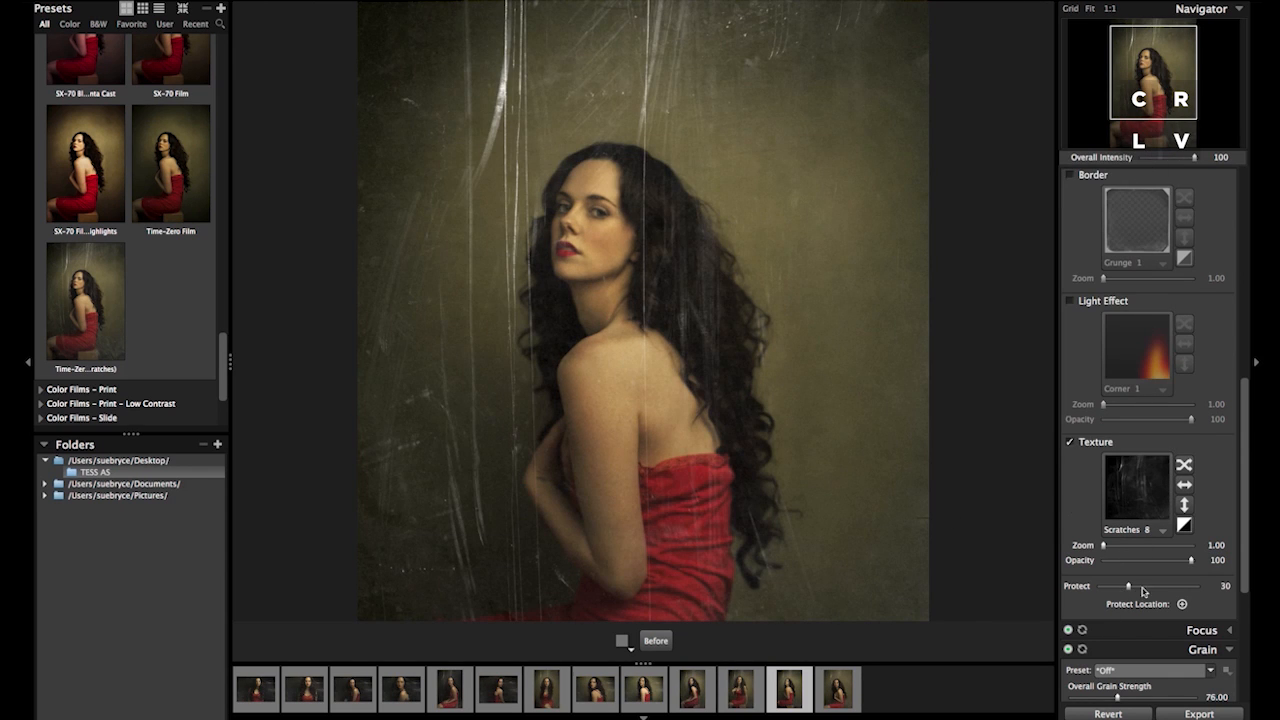
- Set the overlay's Protect amount to 81 and the Scratches 8 texture opacity to 21
{"action": "left_click_drag", "start_coordinate": [1129, 589], "coordinate": [1179, 590]}
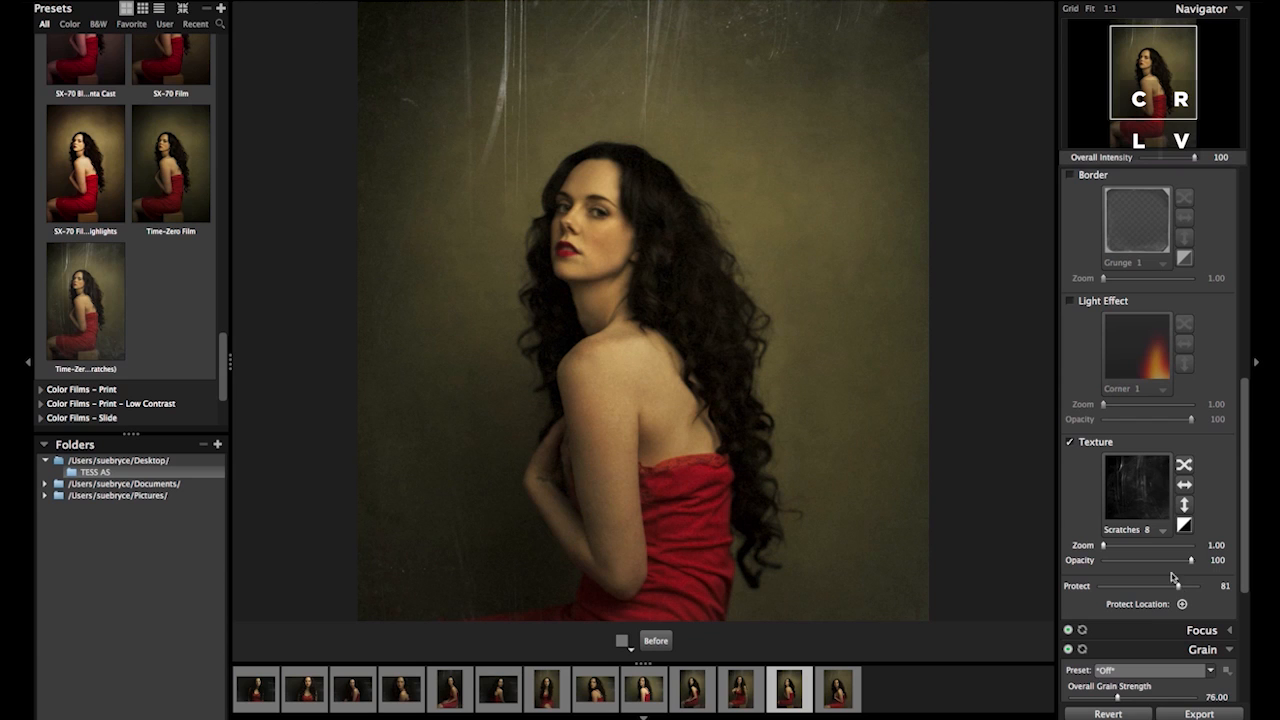
{"action": "left_click_drag", "start_coordinate": [1192, 564], "coordinate": [1119, 578]}
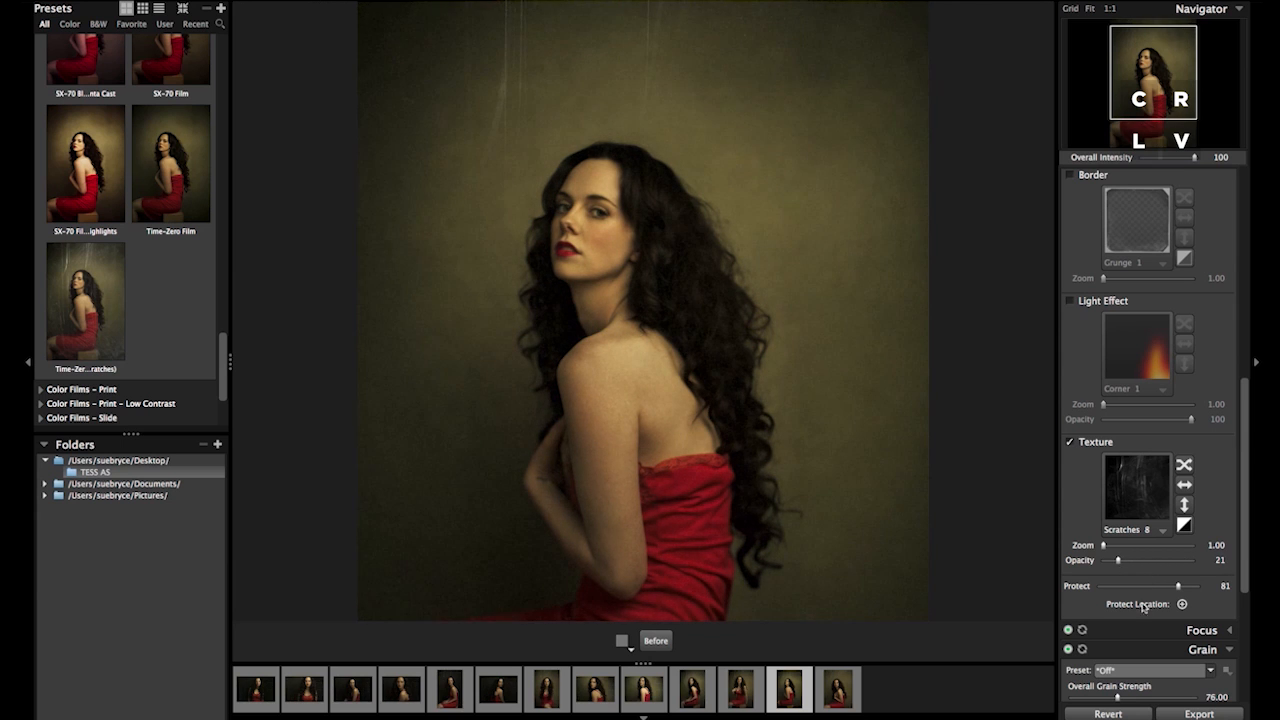
{"action": "left_click", "coordinate": [1116, 587]}
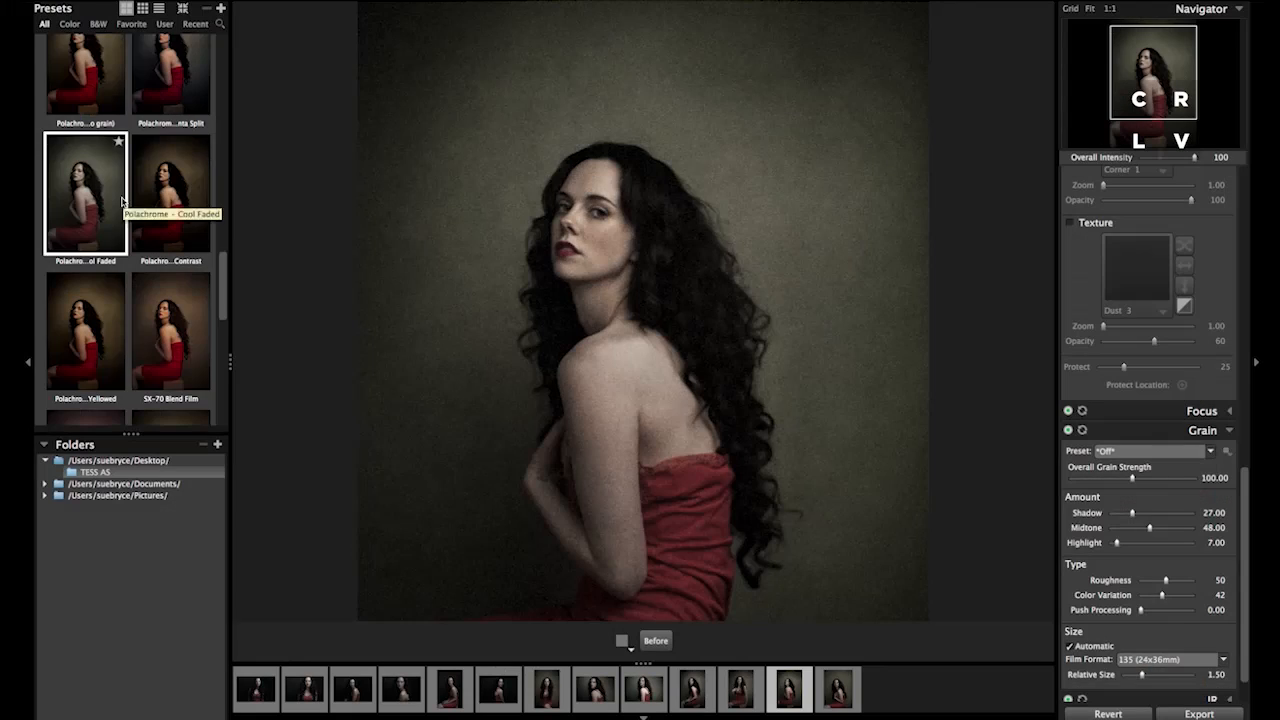
- Try the no-grain Polachrome preset and the 600 – Faded preset on the selected photos
{"action": "scroll", "coordinate": [122, 201], "scroll_direction": "up", "scroll_amount": 3}
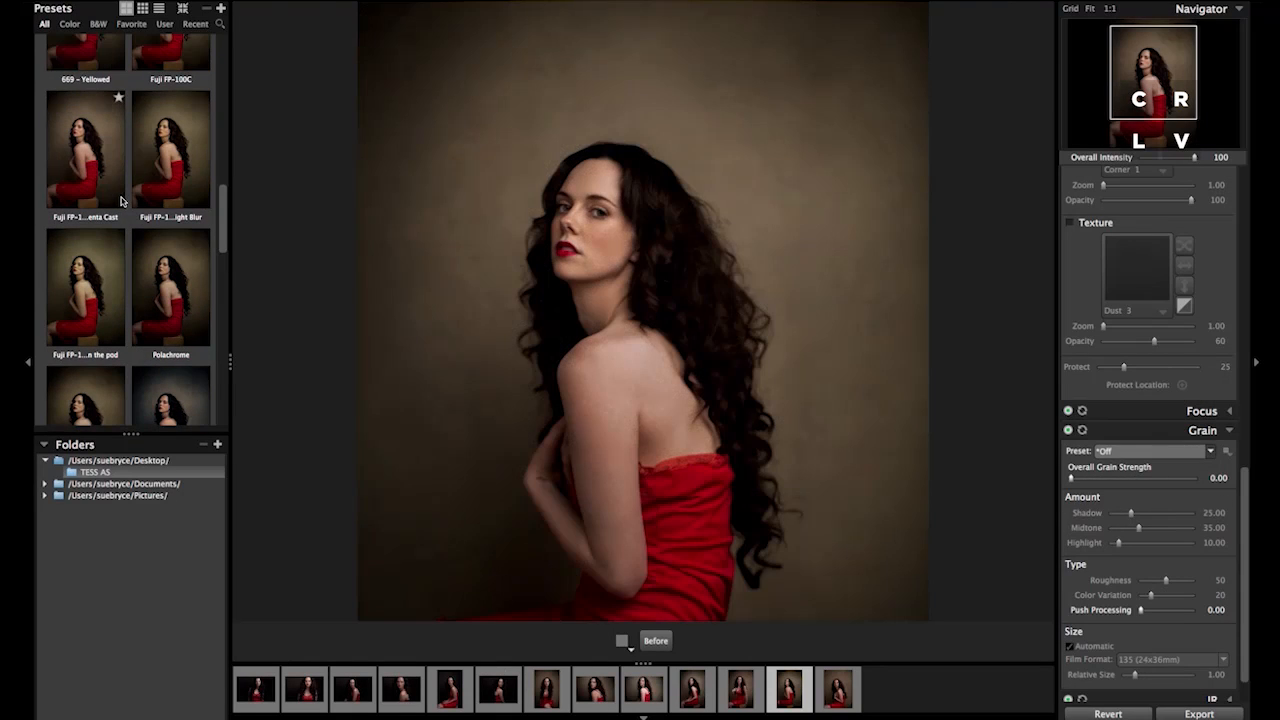
{"action": "left_click", "coordinate": [82, 373]}
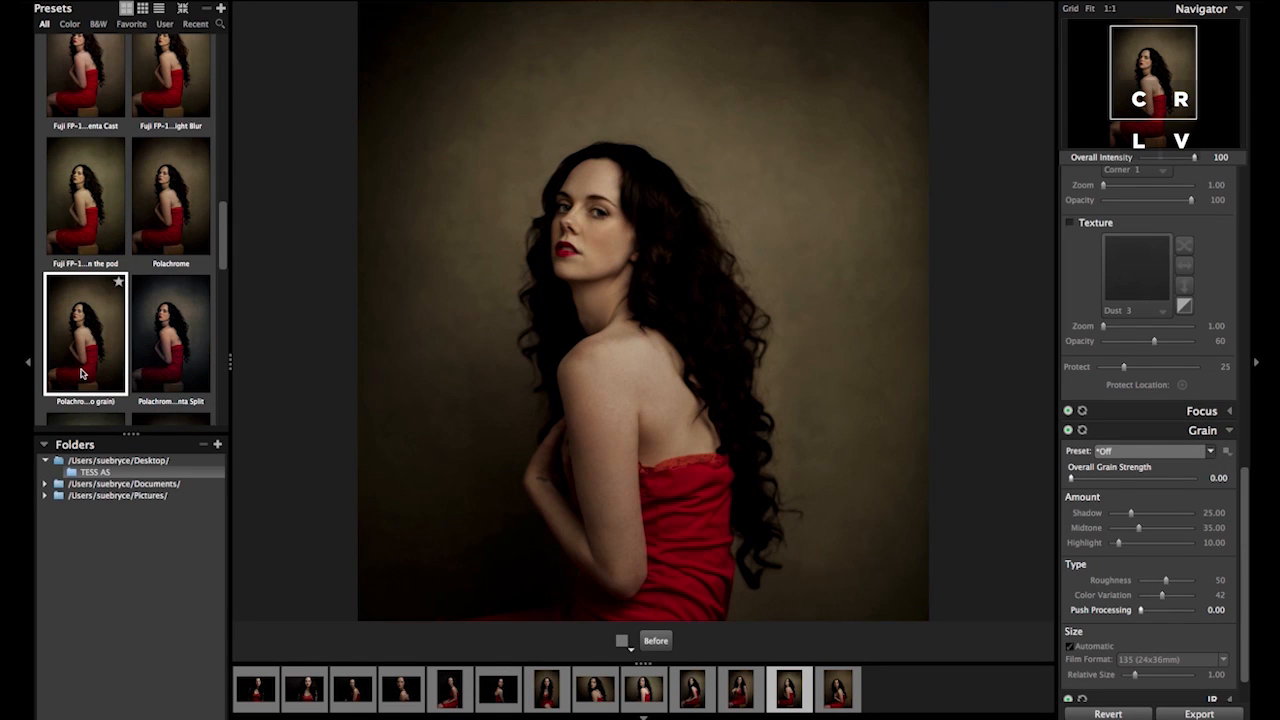
{"action": "scroll", "coordinate": [82, 373], "scroll_direction": "up", "scroll_amount": 10}
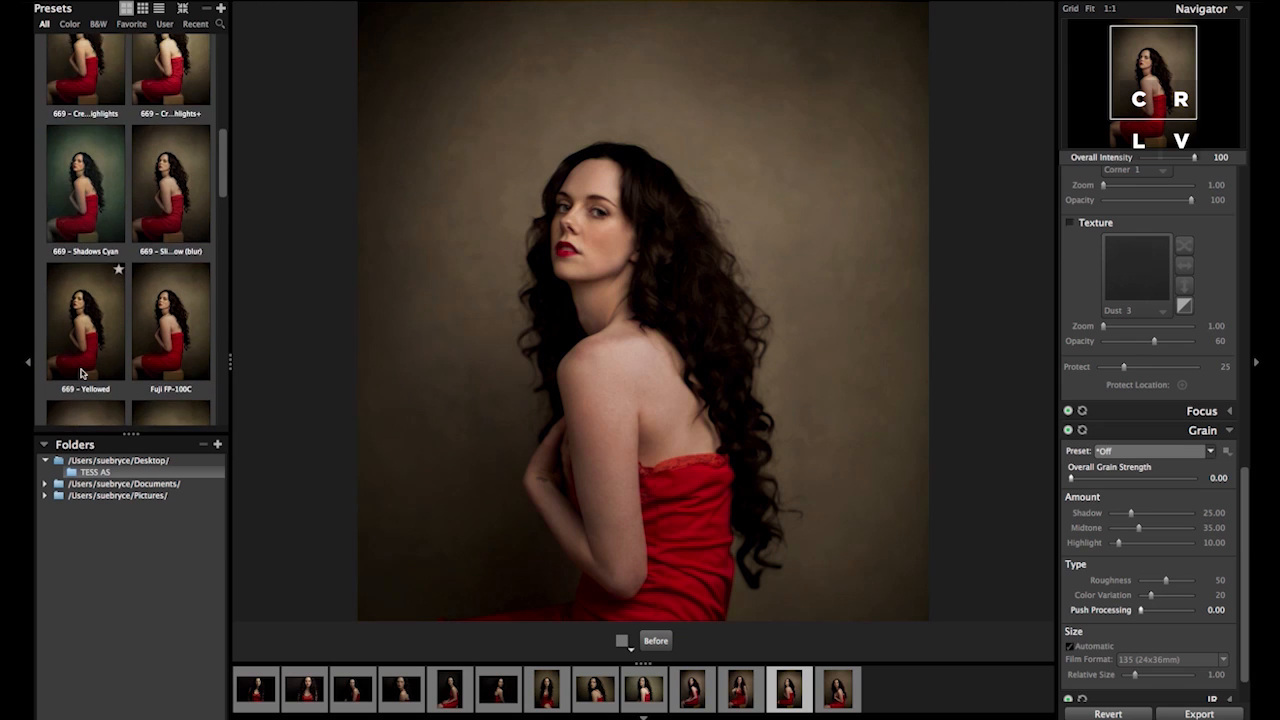
{"action": "scroll", "coordinate": [82, 373], "scroll_direction": "up", "scroll_amount": 5}
{"action": "left_click", "coordinate": [140, 286]}
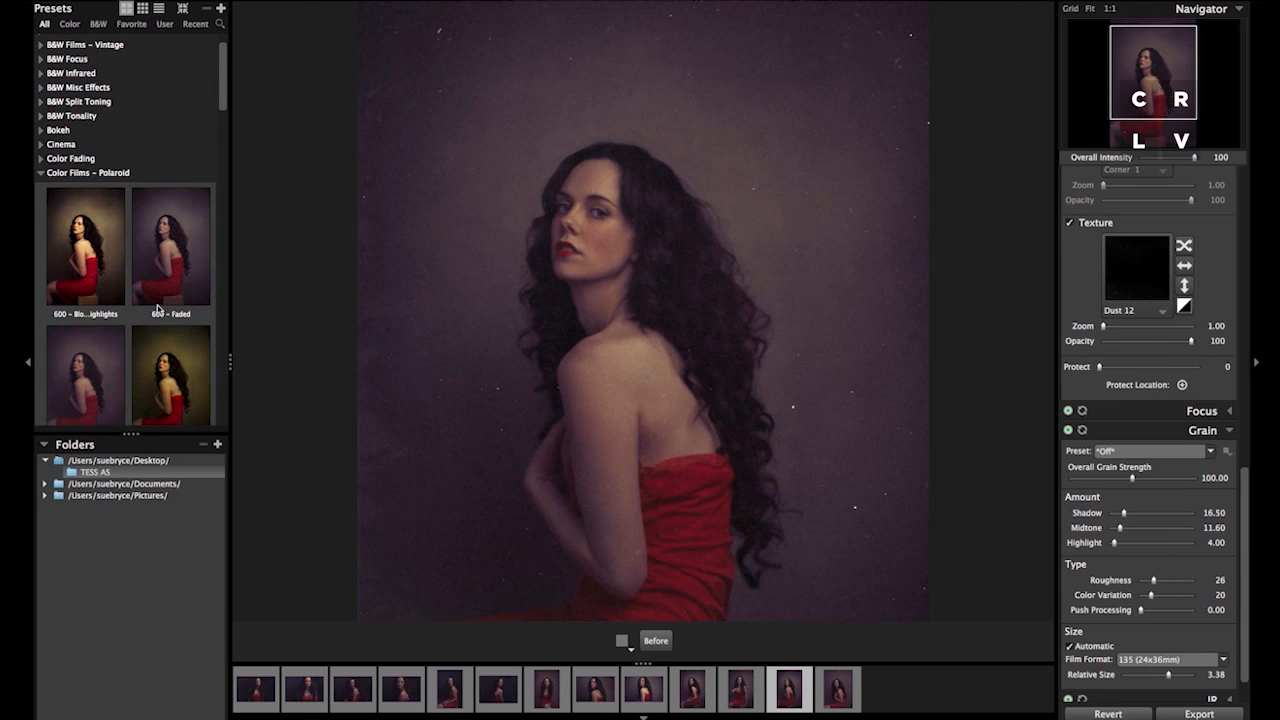
- Apply the Color Photo – Dust & Scratches preset and turn off its texture overlay
{"action": "left_click", "coordinate": [117, 266]}
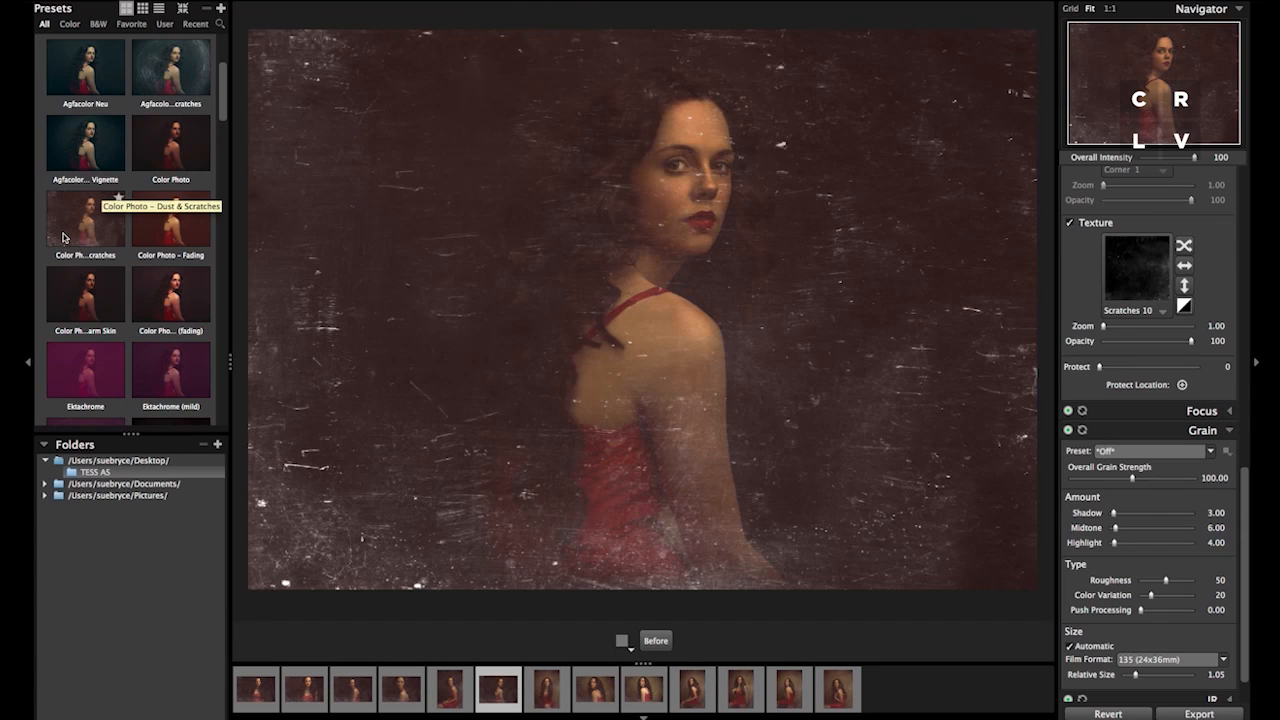
{"action": "left_click", "coordinate": [63, 237]}
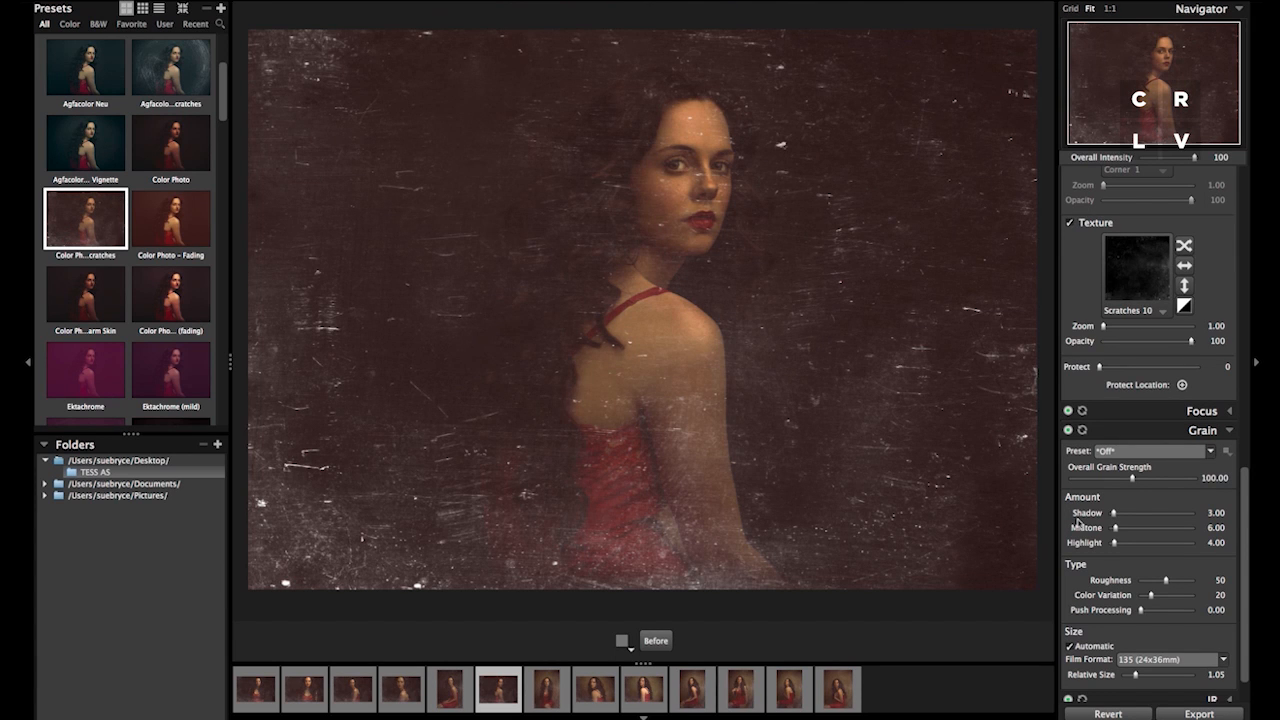
{"action": "left_click_drag", "start_coordinate": [1247, 500], "coordinate": [1247, 499]}
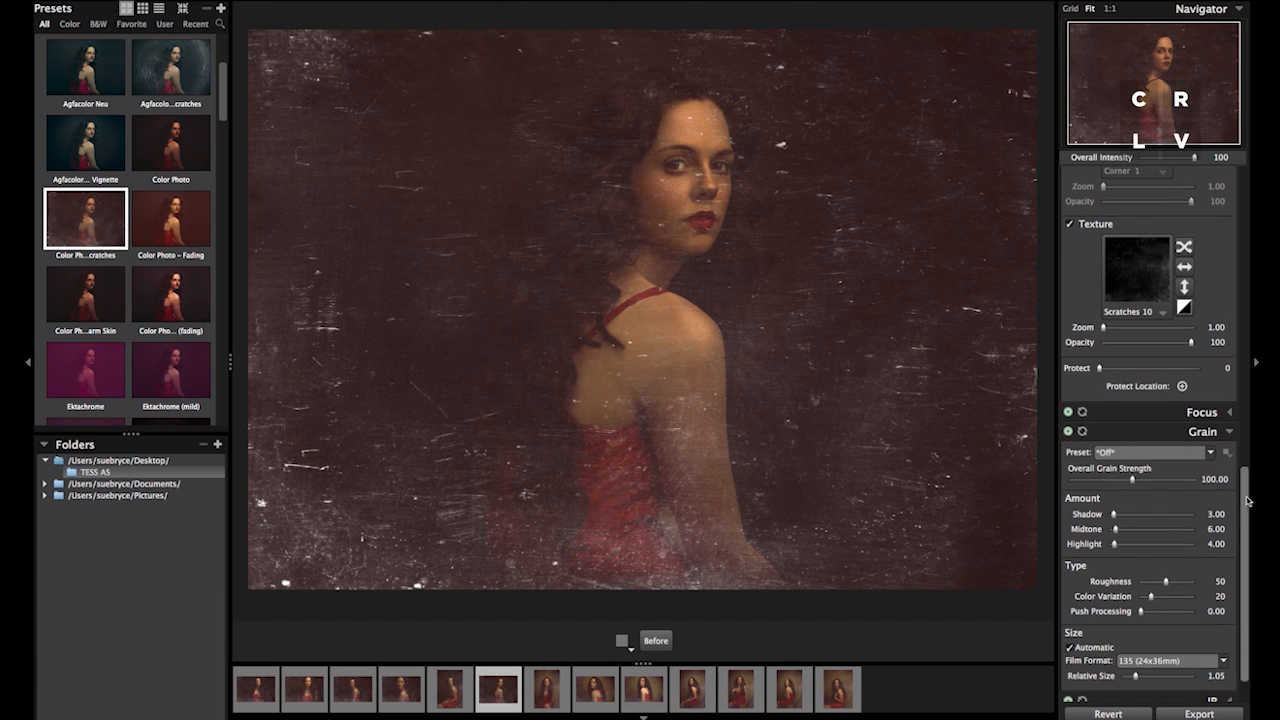
{"action": "left_click", "coordinate": [1071, 224]}
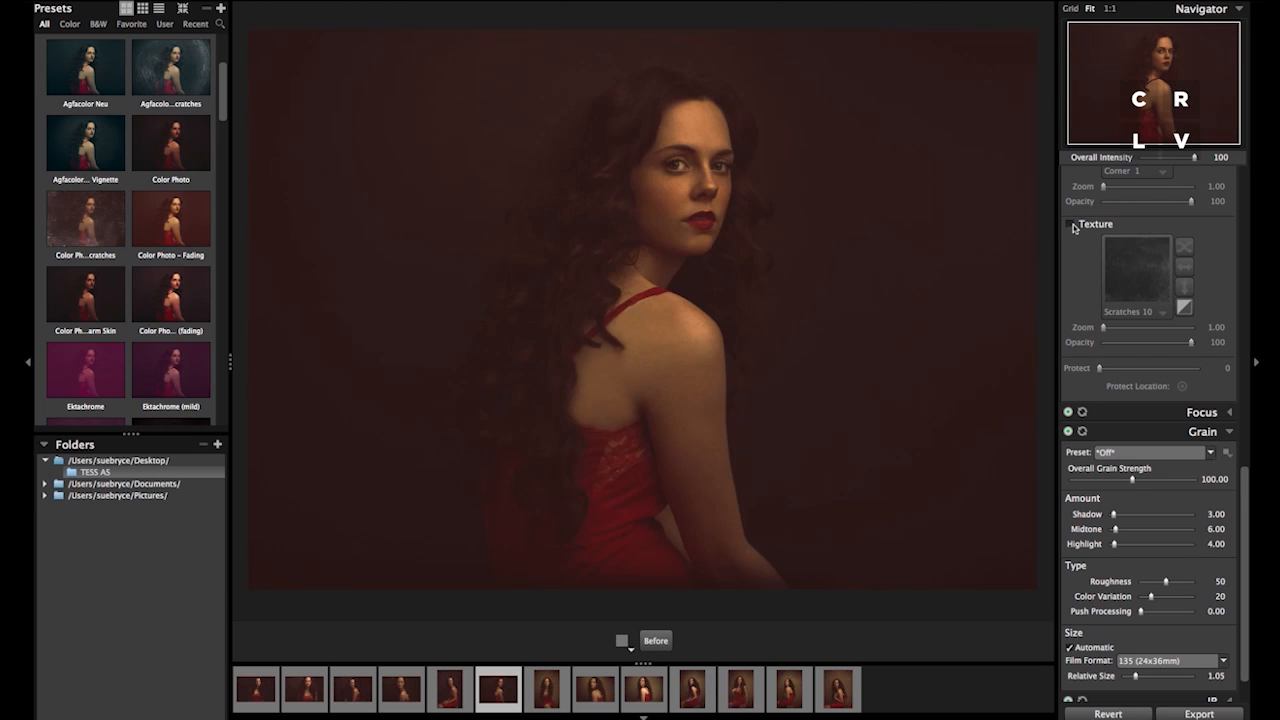
- Try the Color Photo – Fading, Color Photo – Dust & Scratches, Color Photo – Warm Skin and Kodachrome presets on the selected portraits
{"action": "left_click", "coordinate": [156, 211]}
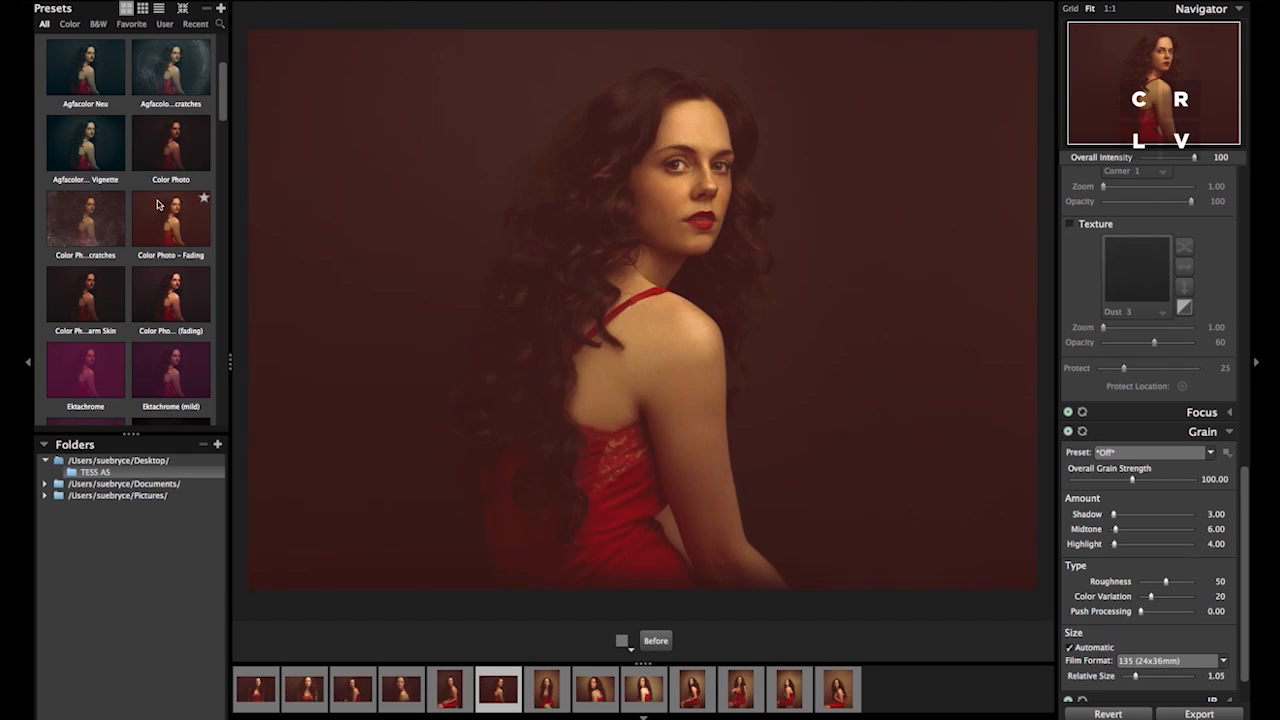
{"action": "left_click", "coordinate": [100, 211]}
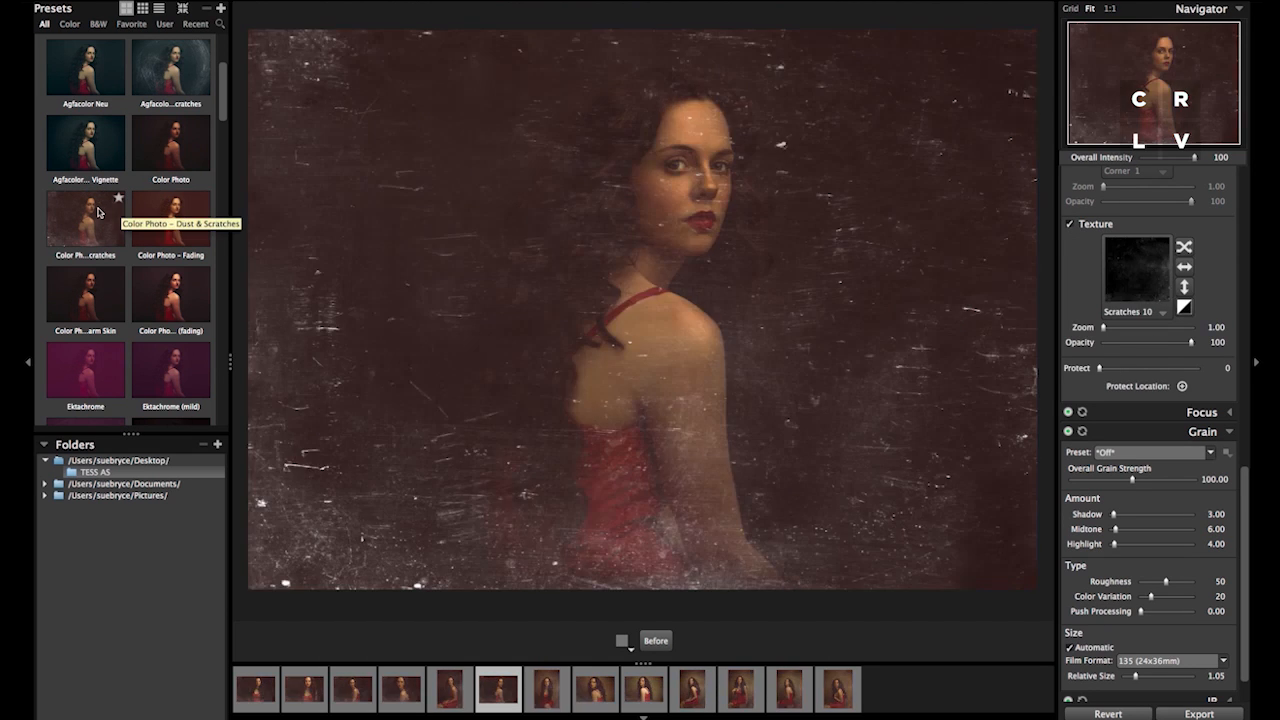
{"action": "left_click", "coordinate": [101, 313]}
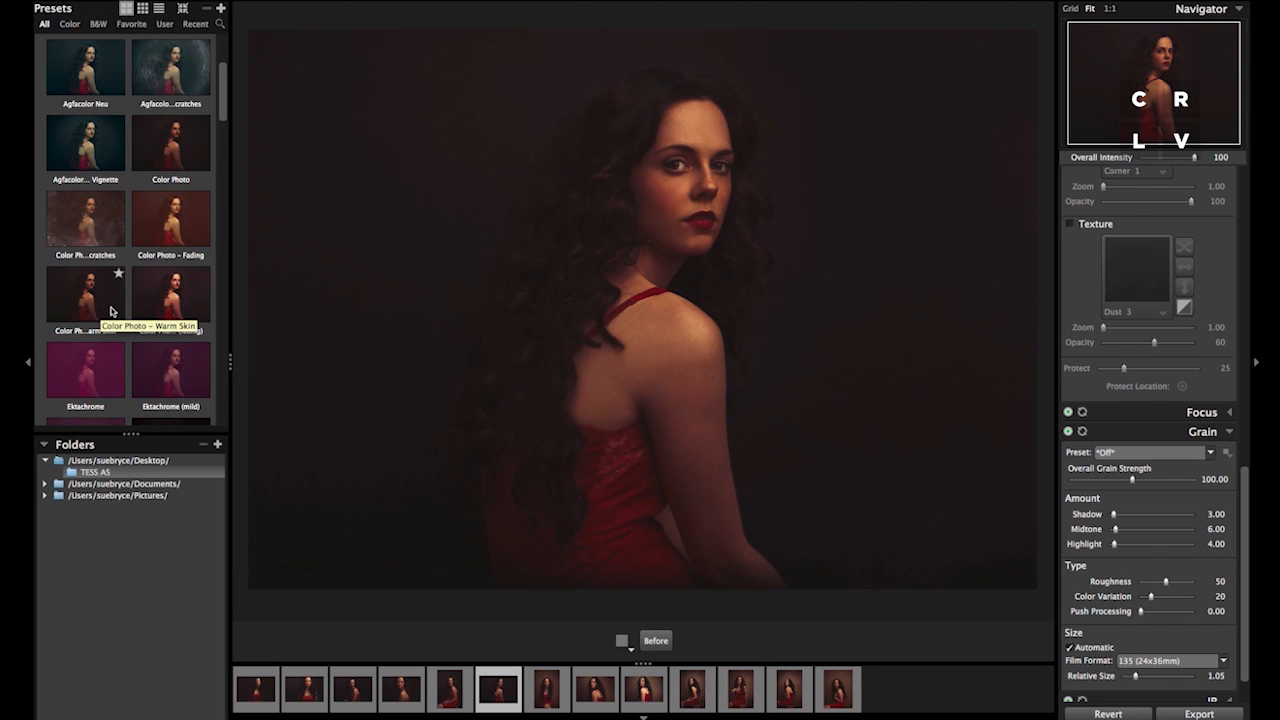
{"action": "scroll", "coordinate": [111, 312], "scroll_direction": "down", "scroll_amount": 4}
{"action": "left_click", "coordinate": [111, 312]}
{"action": "left_click", "coordinate": [175, 326]}
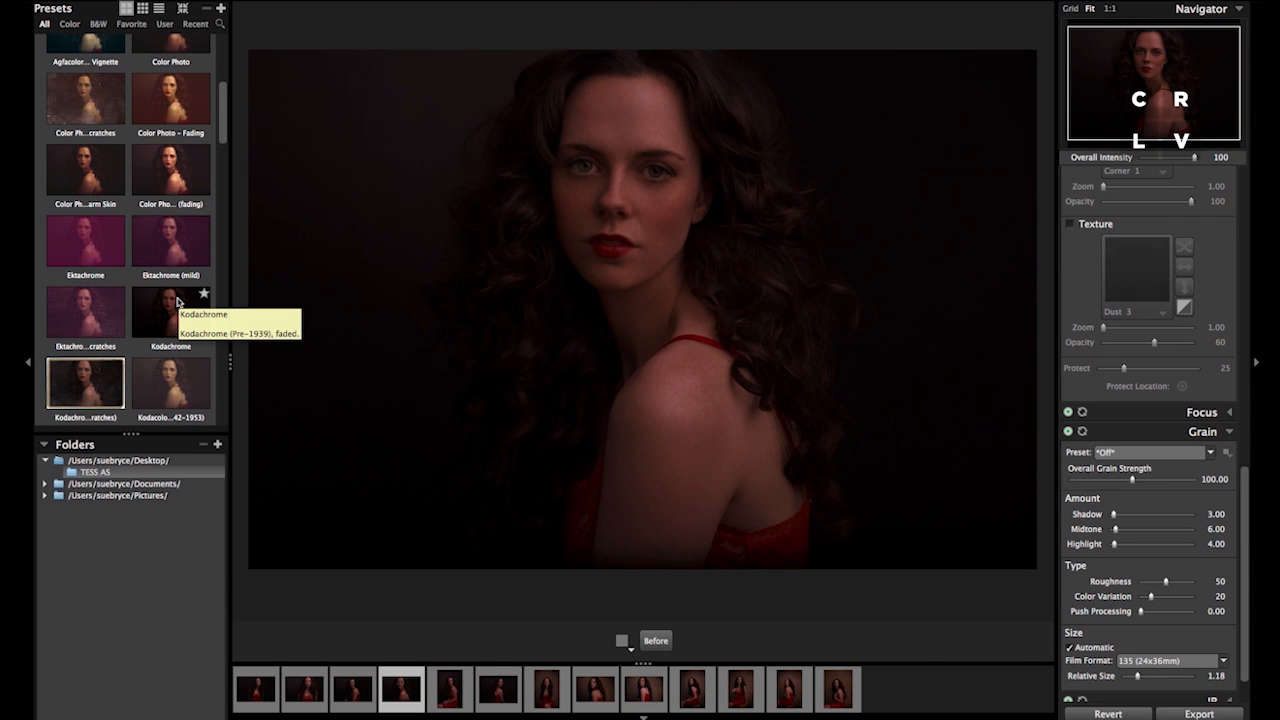
- Apply the Kodacolor (1942–1953) preset and check how it looks on both light- and dark-background portraits
{"action": "left_click", "coordinate": [174, 385]}
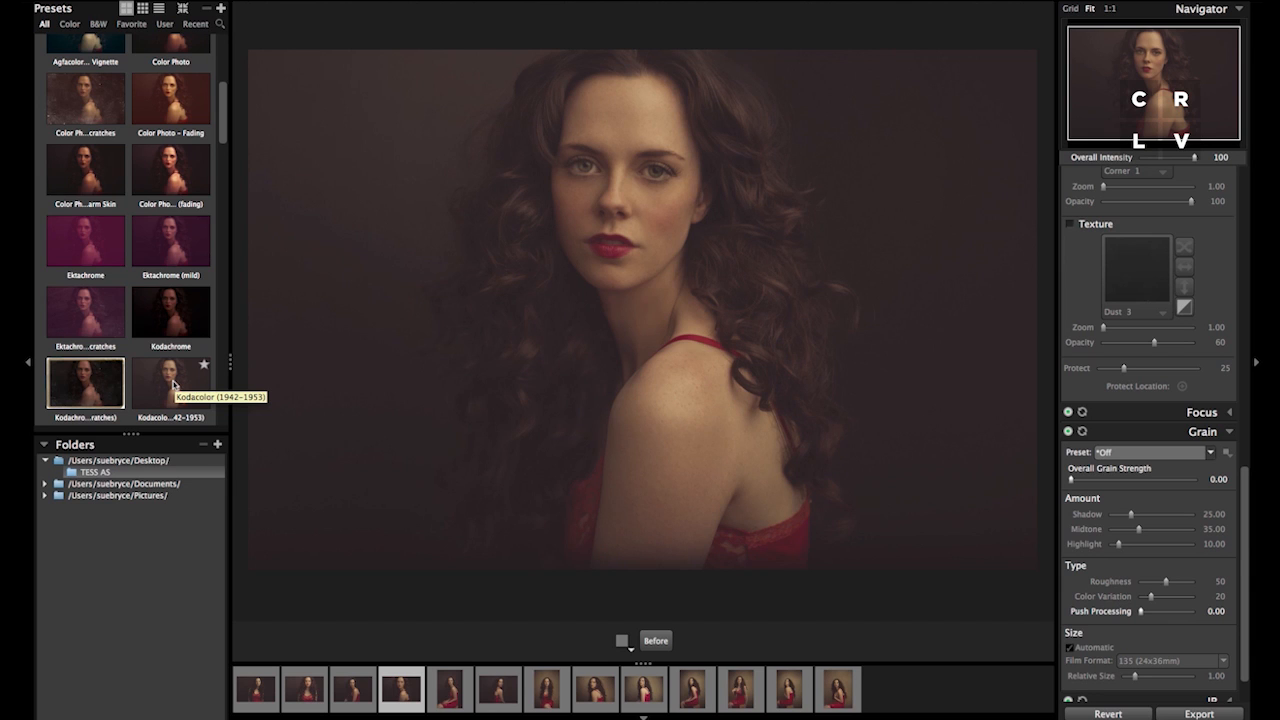
{"action": "left_click", "coordinate": [174, 385]}
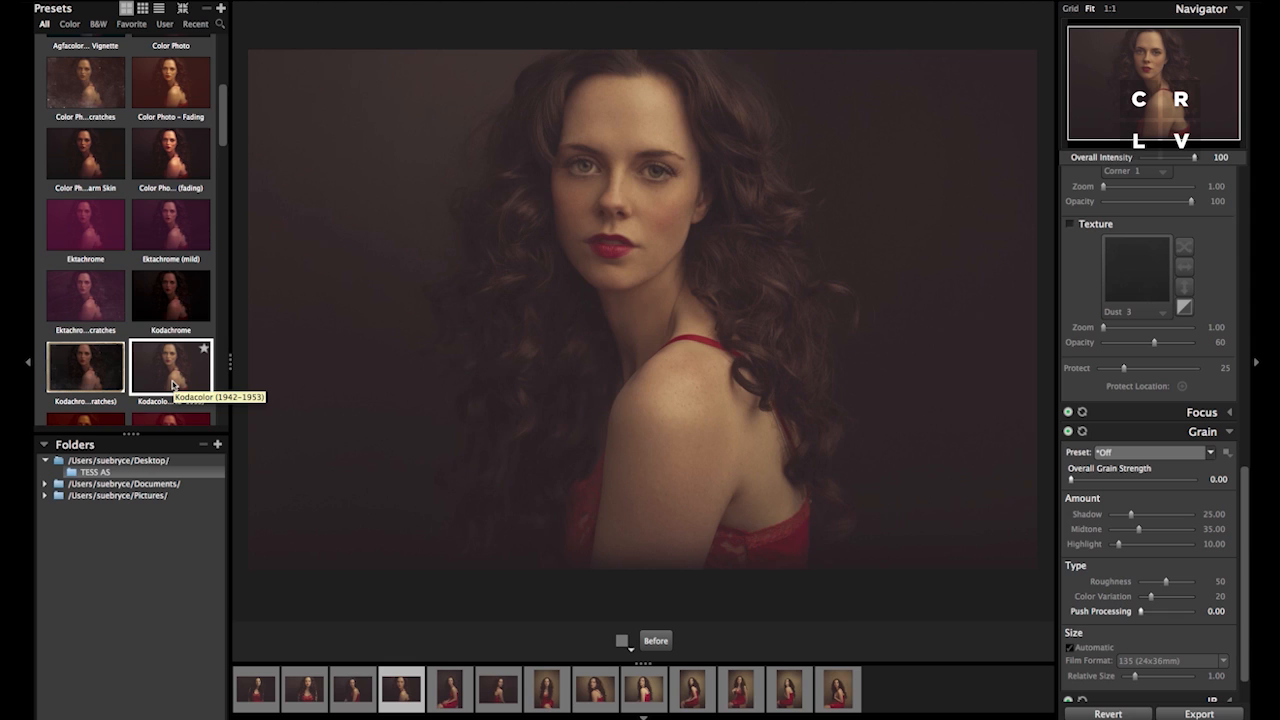
{"action": "left_click", "coordinate": [590, 688]}
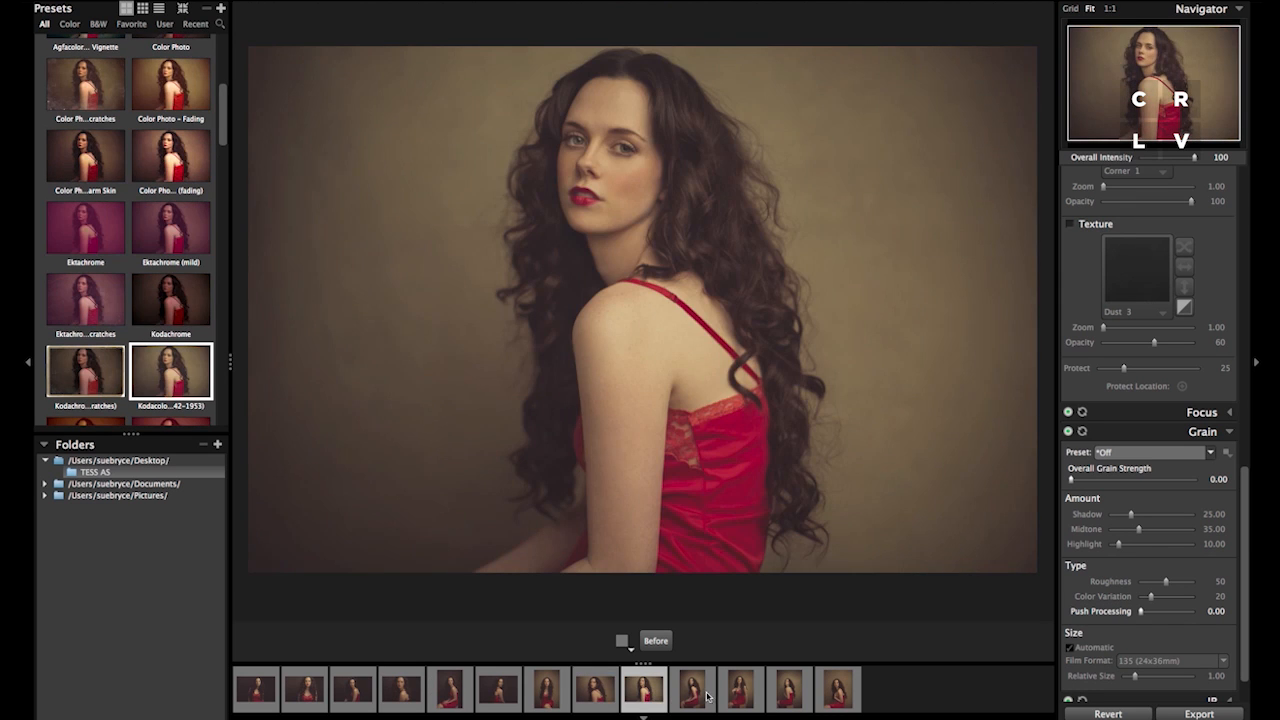
{"action": "left_click", "coordinate": [707, 697]}
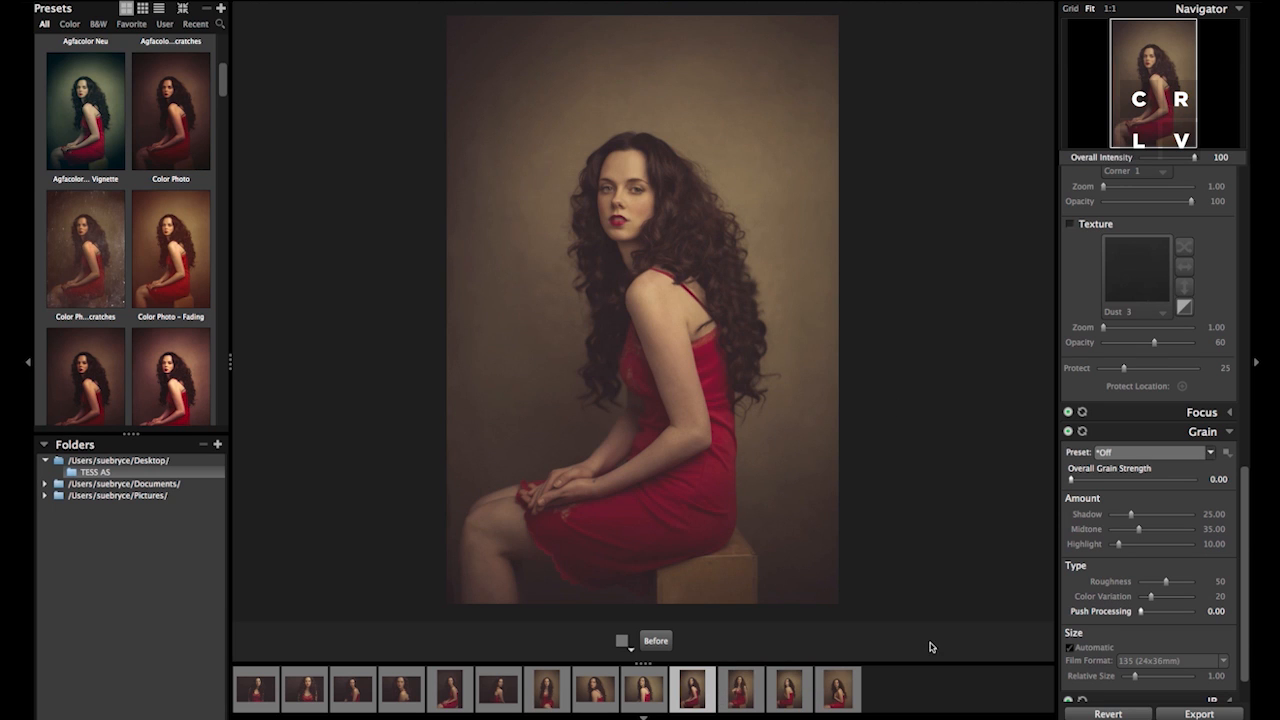
{"action": "left_click", "coordinate": [457, 690]}
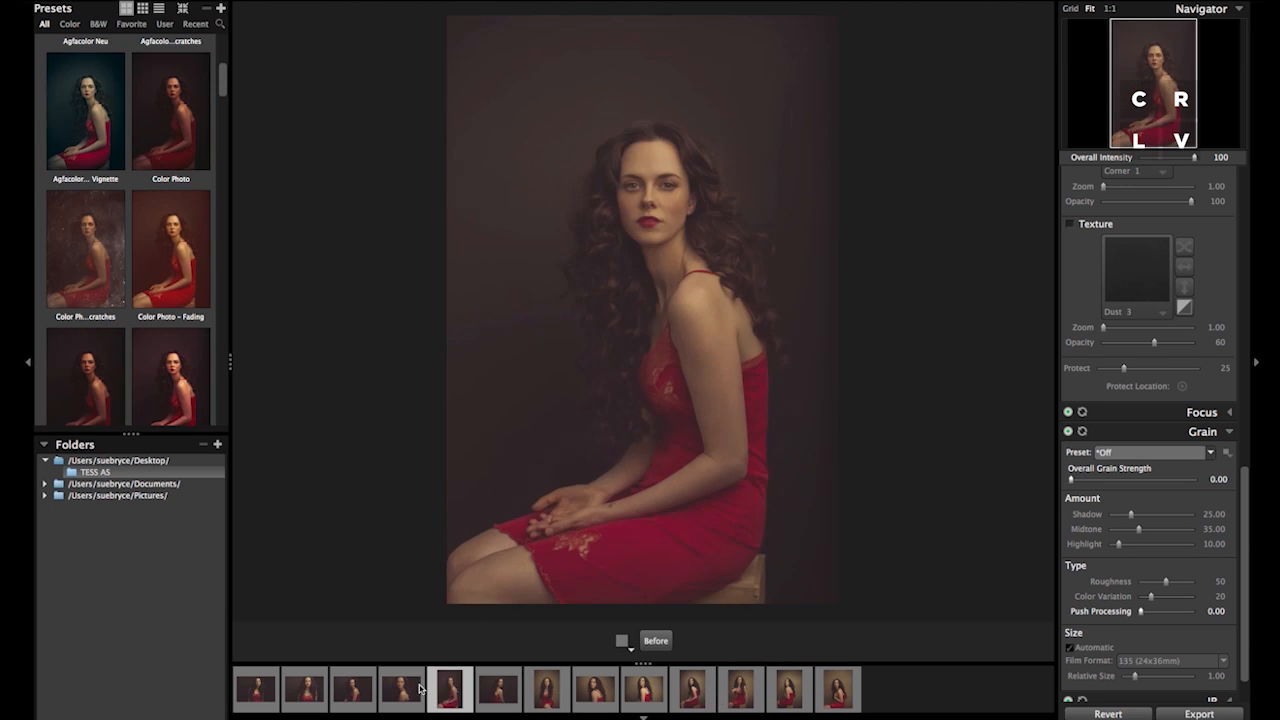
{"action": "left_click", "coordinate": [420, 688]}
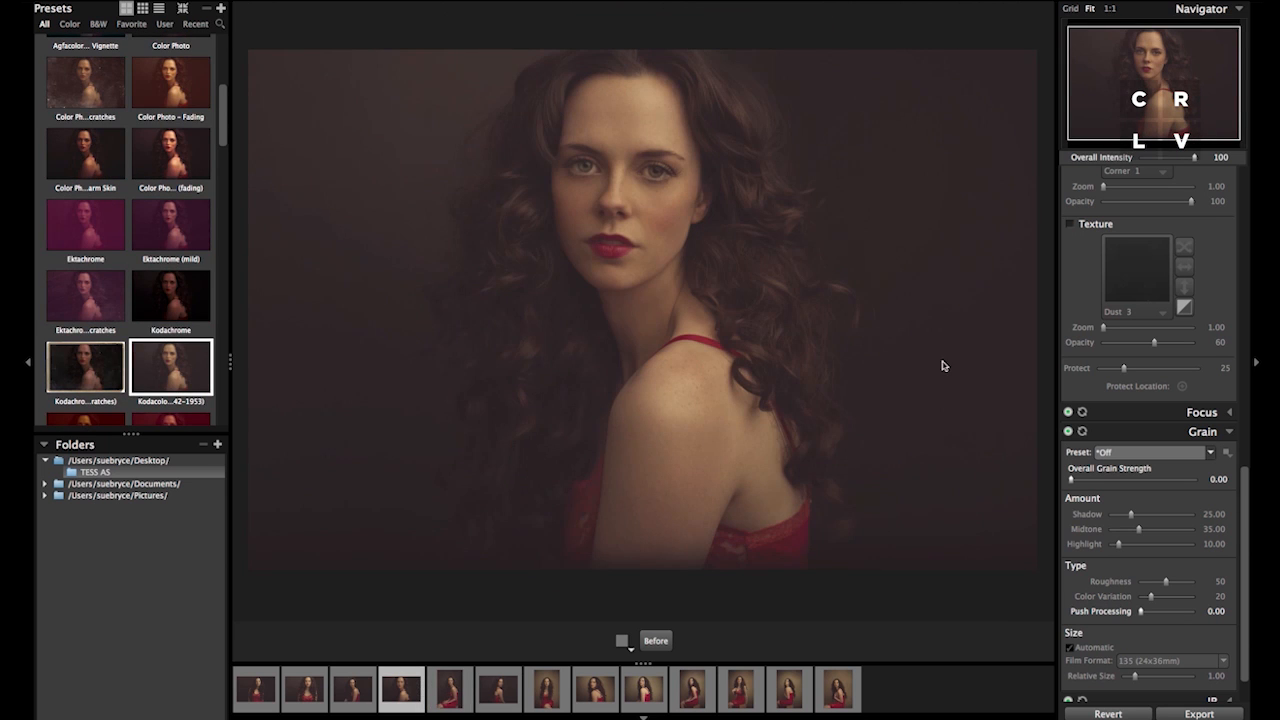
- Lower the Kodacolor preset's overall intensity to 50 and compare the portrait with its unedited version
{"action": "left_click_drag", "start_coordinate": [1200, 160], "coordinate": [1161, 165]}
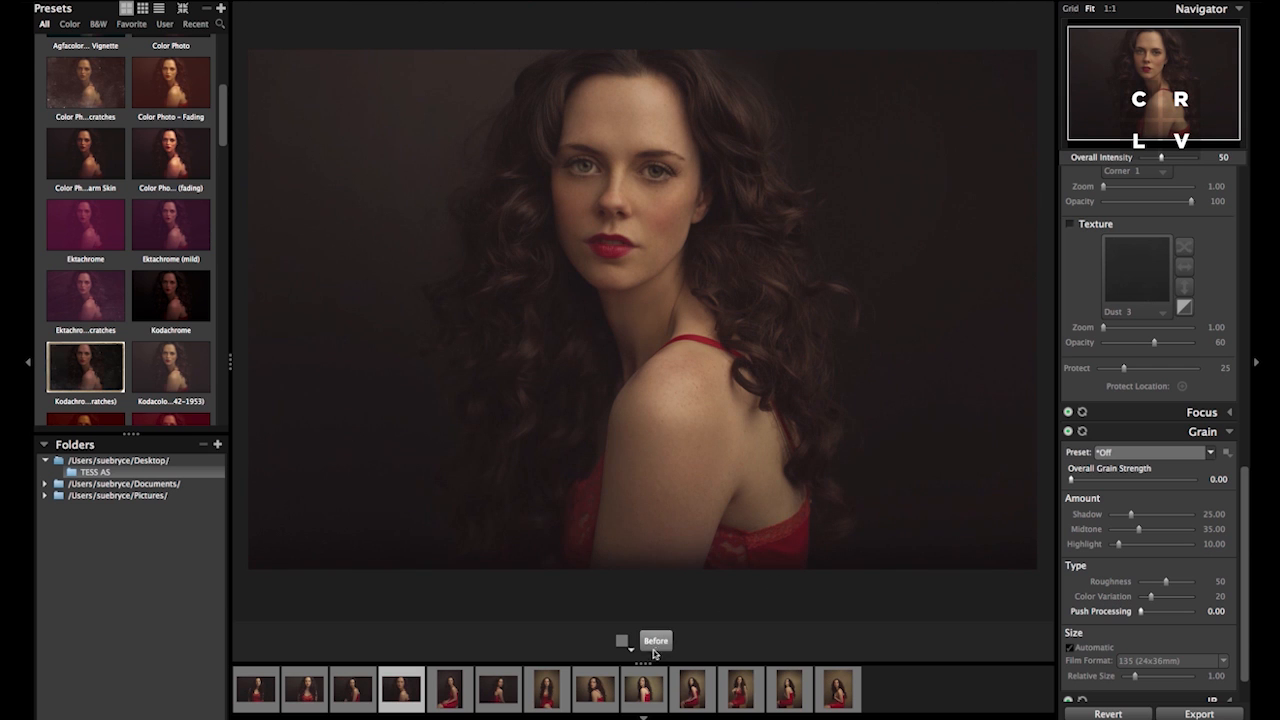
{"action": "left_click", "coordinate": [657, 645]}
{"action": "left_click", "coordinate": [656, 642]}
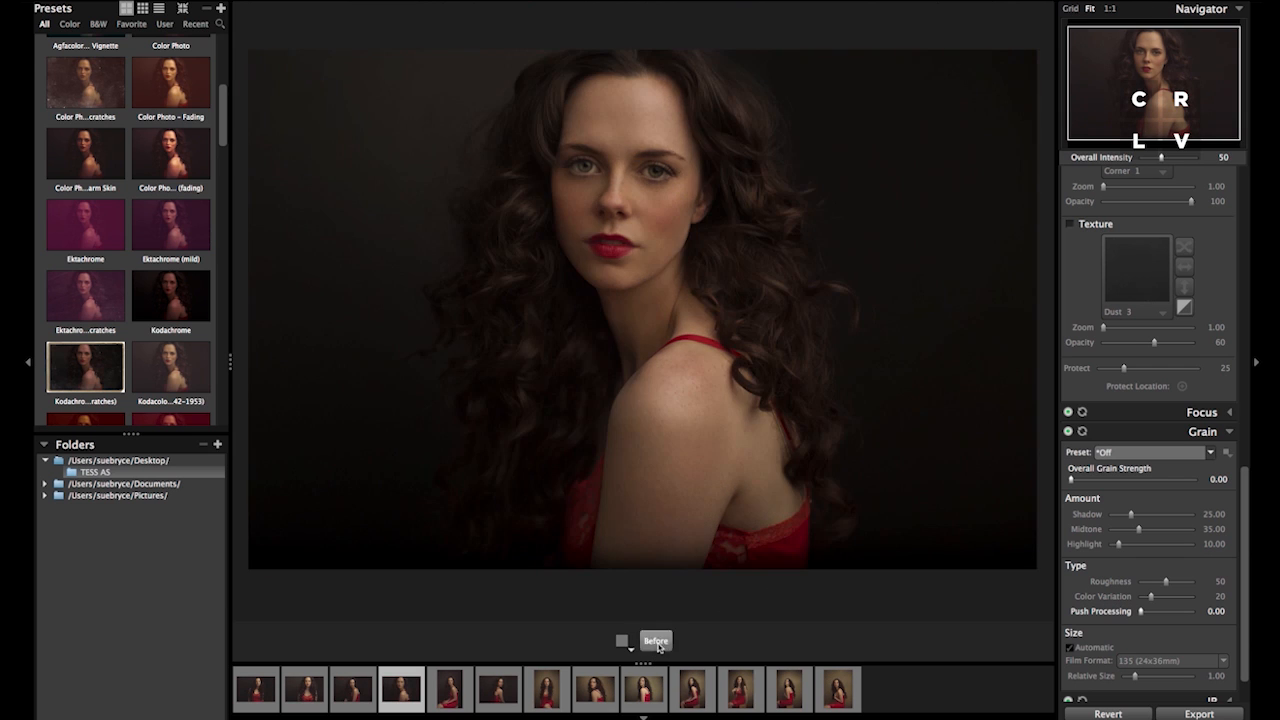
{"action": "left_click", "coordinate": [658, 647]}
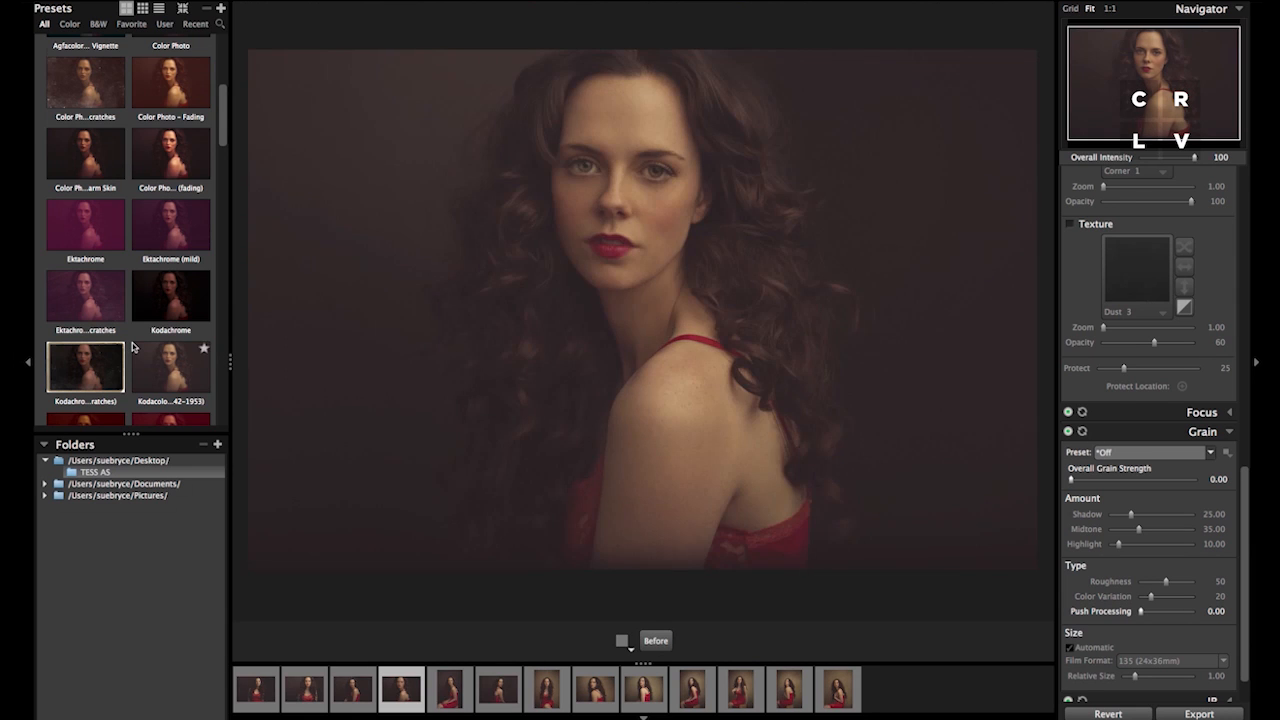
- Browse the Color Films – Polaroid presets and try 600 – Yellowed and 669 – Cre…ighlights on the first portrait
{"action": "scroll", "coordinate": [133, 347], "scroll_direction": "down", "scroll_amount": 4}
{"action": "scroll", "coordinate": [133, 347], "scroll_direction": "down", "scroll_amount": 3}
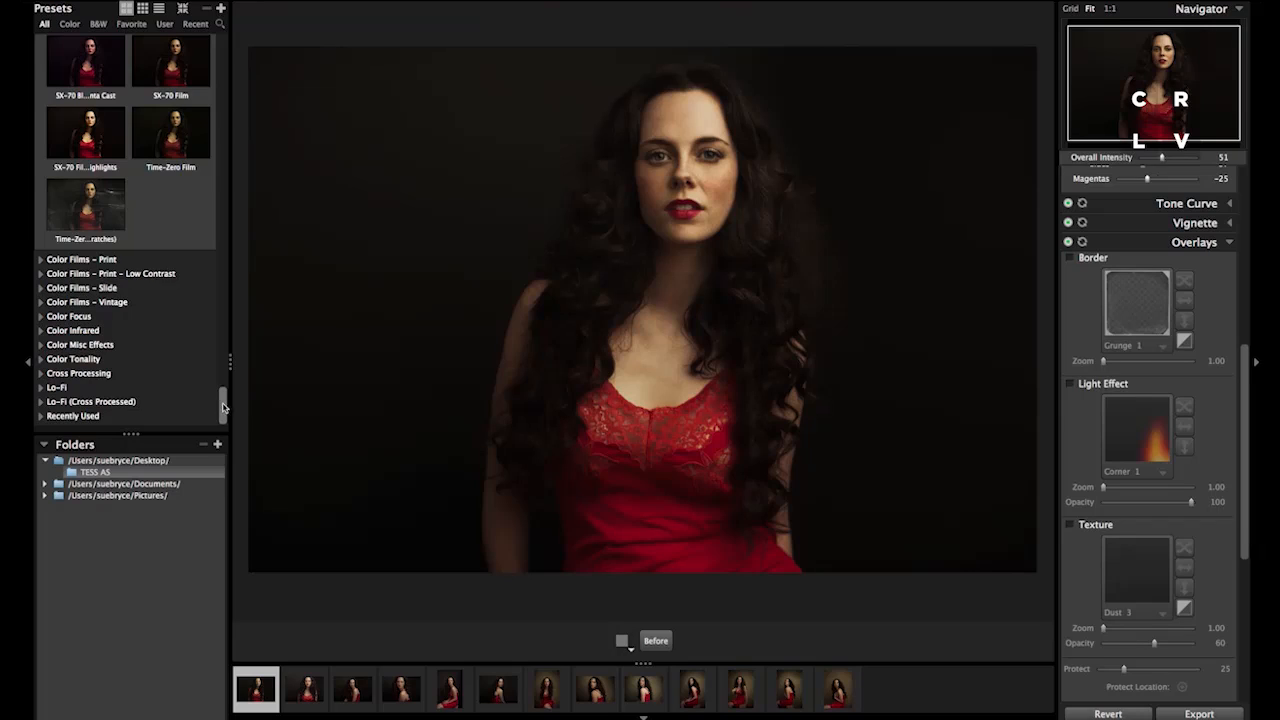
{"action": "scroll", "coordinate": [224, 405], "scroll_direction": "up", "scroll_amount": 3}
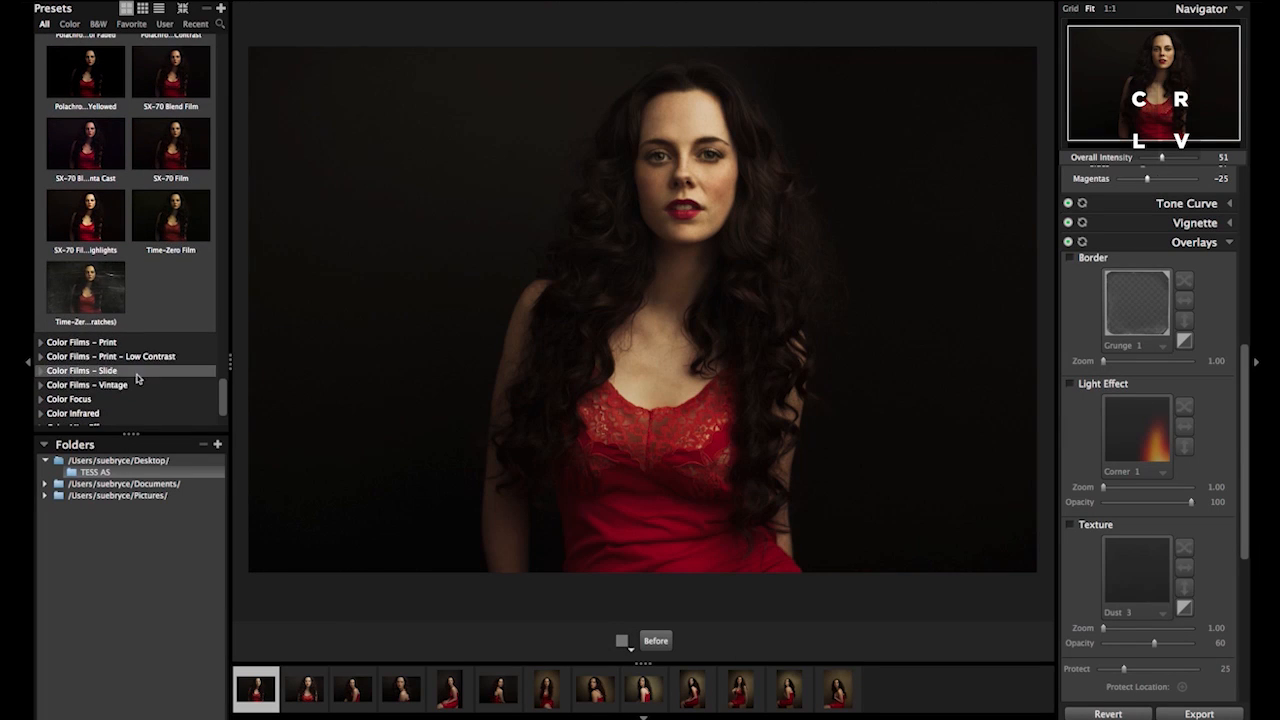
{"action": "scroll", "coordinate": [80, 363], "scroll_direction": "up", "scroll_amount": 15}
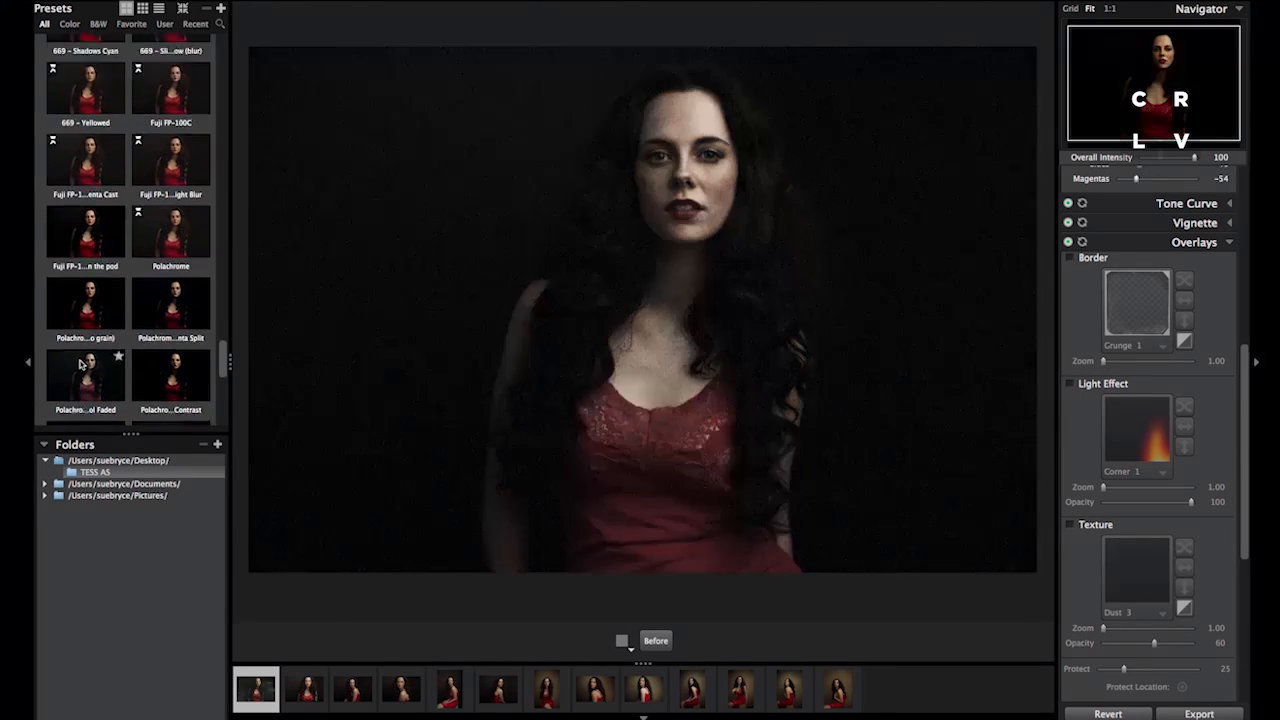
{"action": "scroll", "coordinate": [80, 363], "scroll_direction": "up", "scroll_amount": 8}
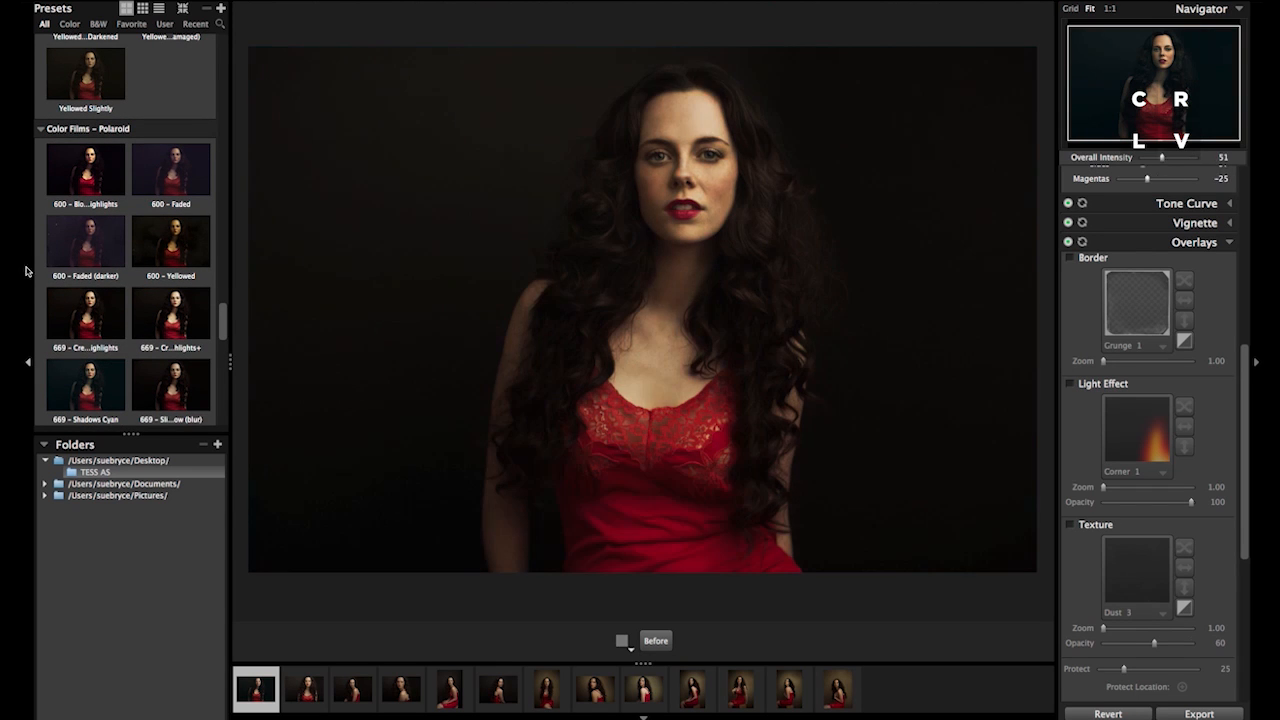
{"action": "left_click", "coordinate": [197, 242]}
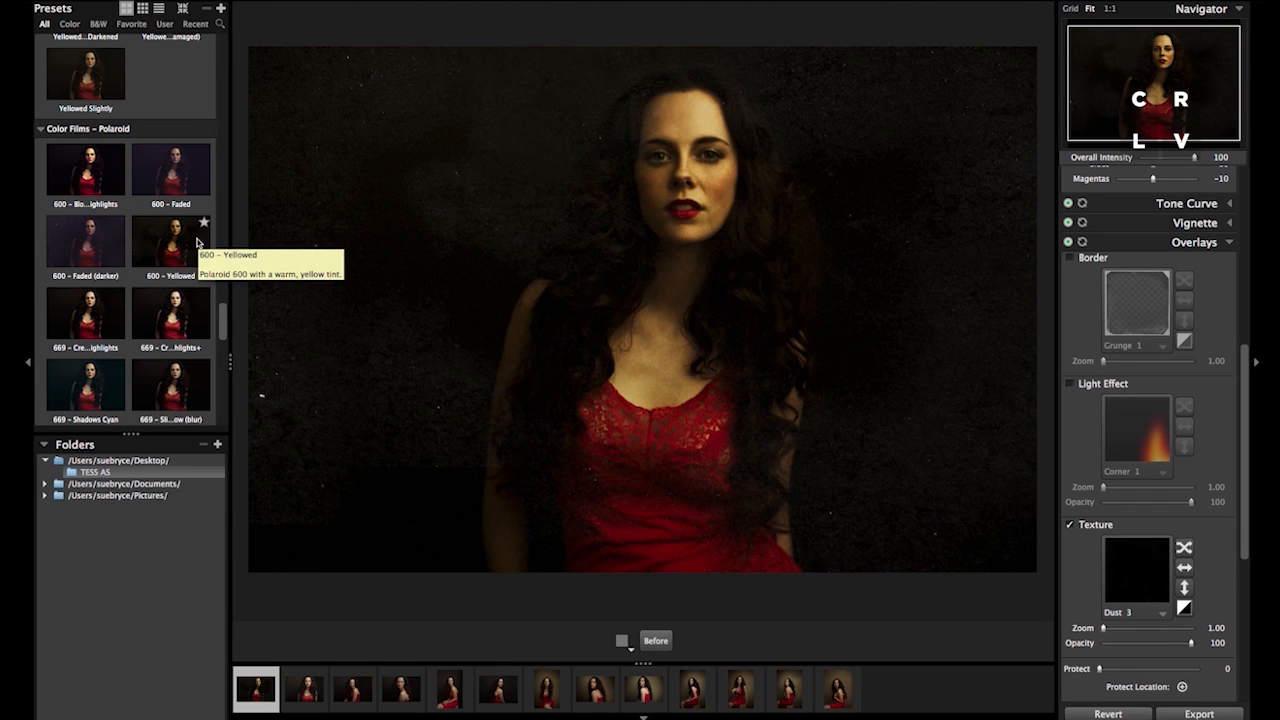
{"action": "left_click", "coordinate": [100, 317]}
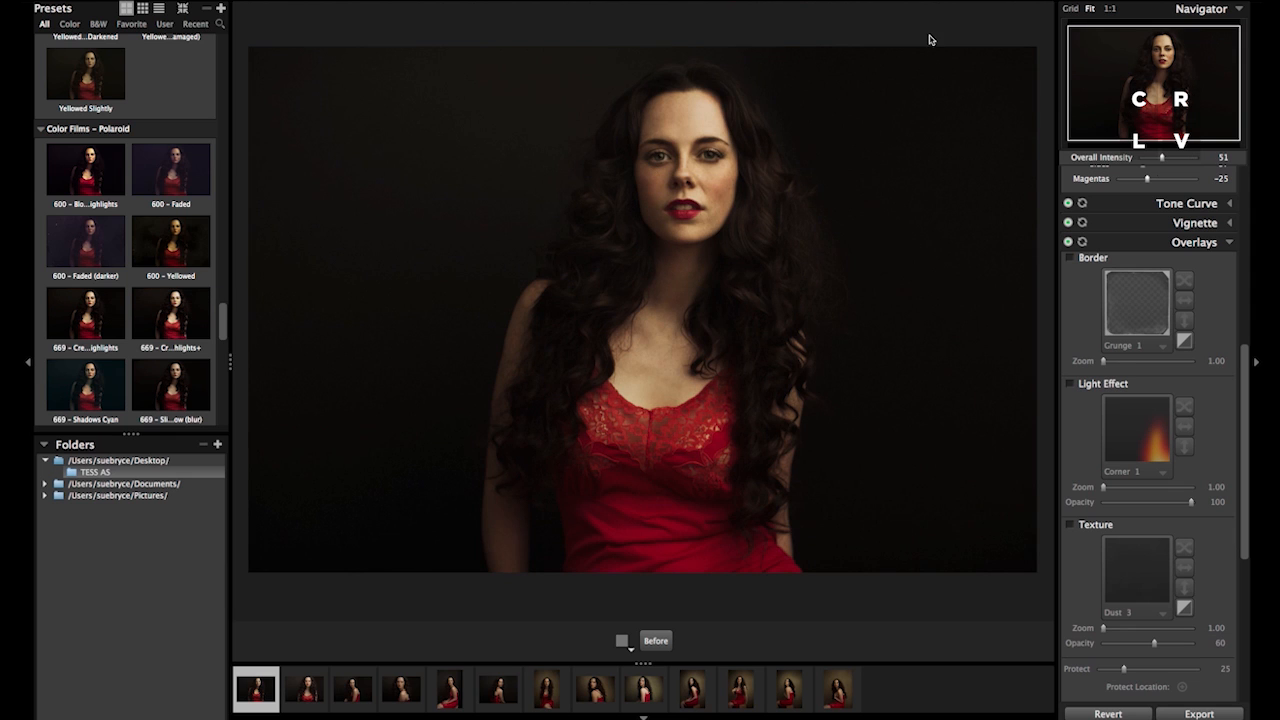
- Review all portraits in a grid with smaller thumbnails, and return to the fitted single-image view
{"action": "left_click", "coordinate": [1070, 10]}
{"action": "left_click", "coordinate": [1070, 10]}
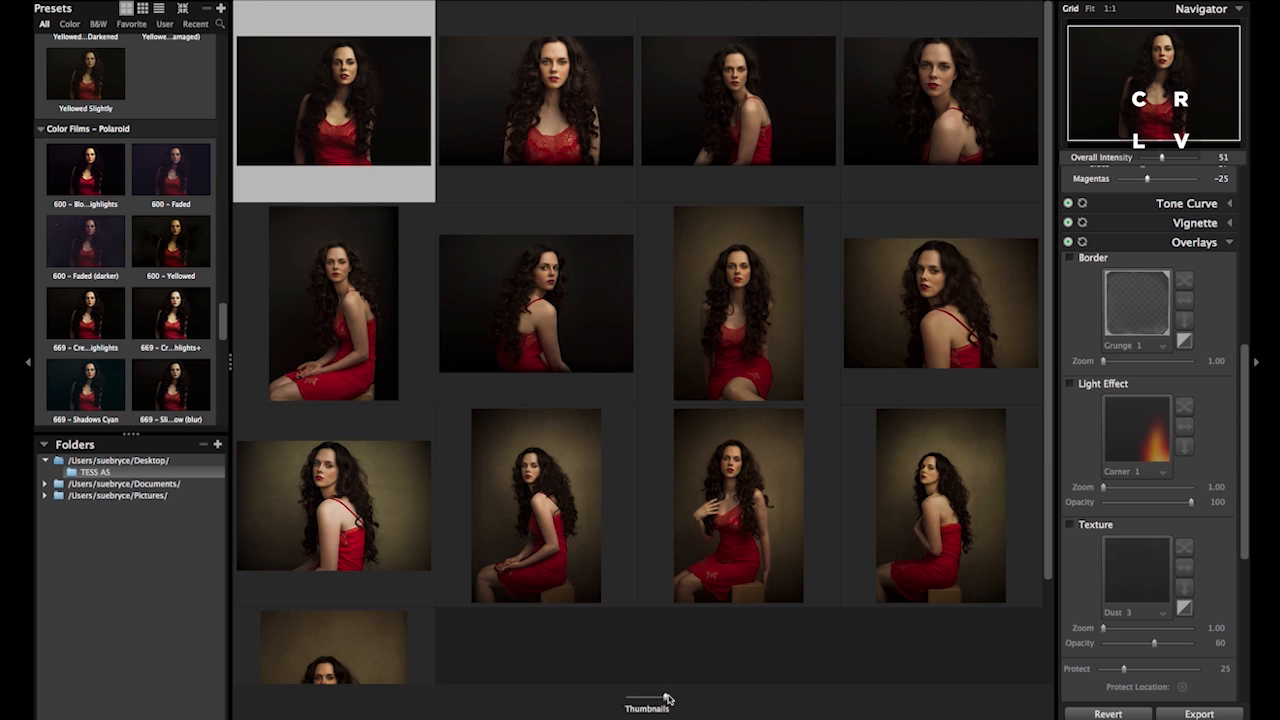
{"action": "mouse_move", "coordinate": [665, 700]}
{"action": "left_mouse_down"}
{"action": "mouse_move", "coordinate": [644, 699]}
{"action": "mouse_move", "coordinate": [656, 699]}
{"action": "left_mouse_up"}
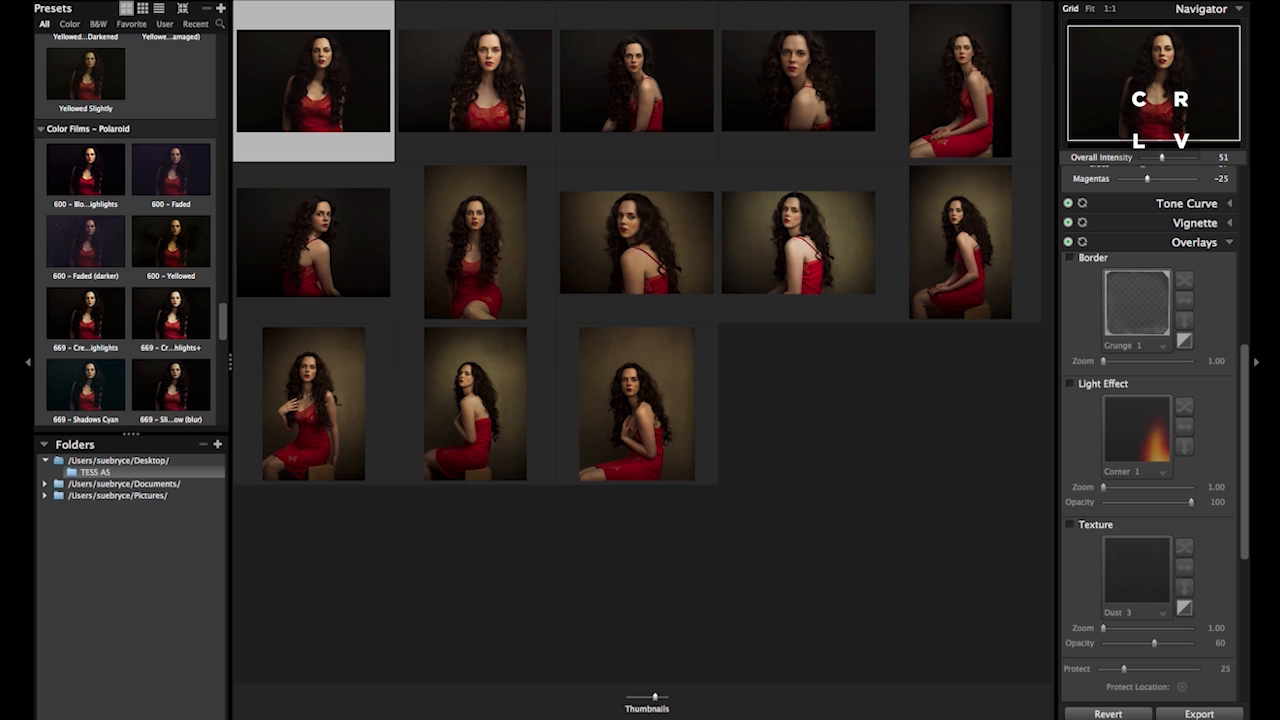
{"action": "left_click", "coordinate": [1091, 10]}
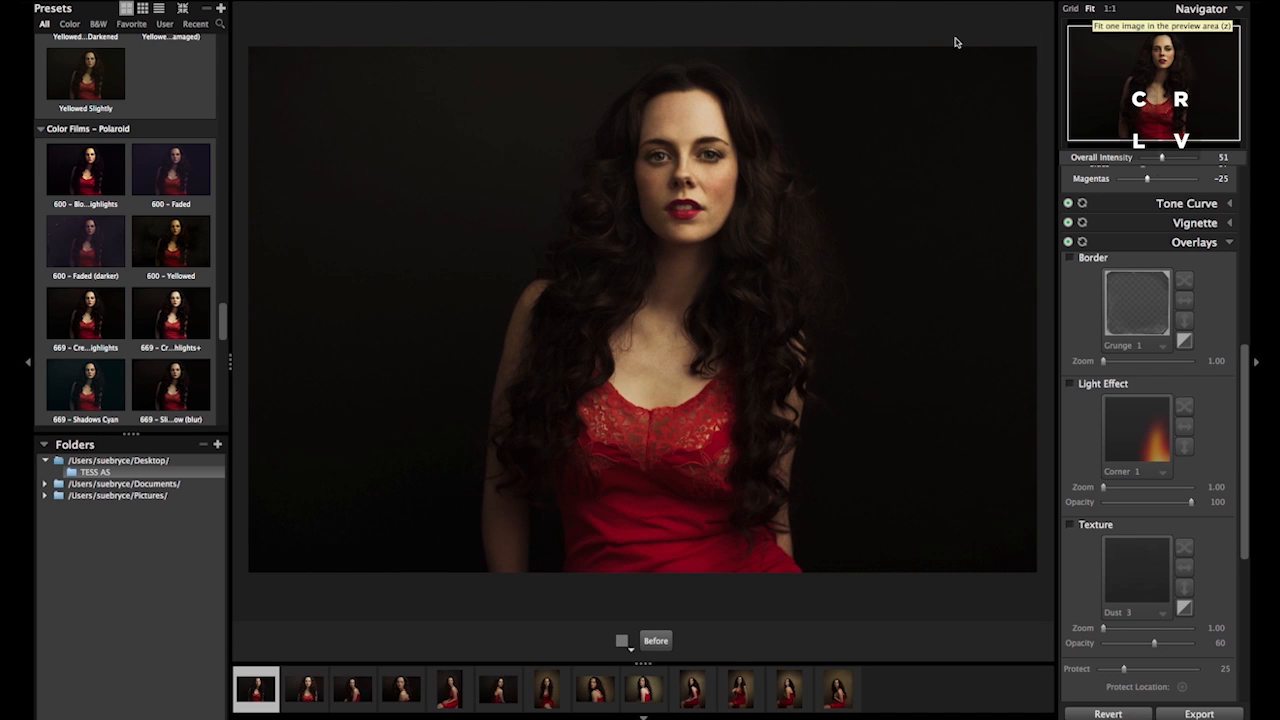
- Apply the 669 – Cre…ighlights preset to the first six dark-background portraits and set its overall intensity to 37
{"action": "left_click", "coordinate": [507, 691], "text": "shift"}
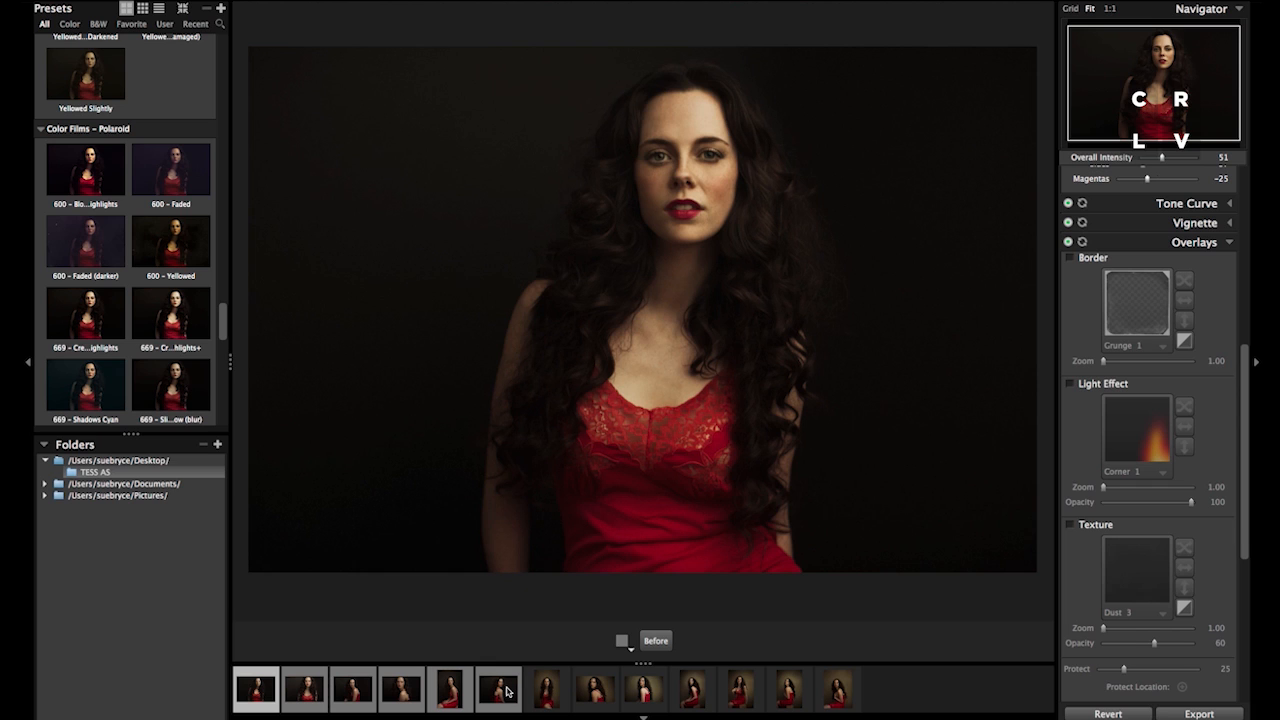
{"action": "left_click", "coordinate": [79, 325]}
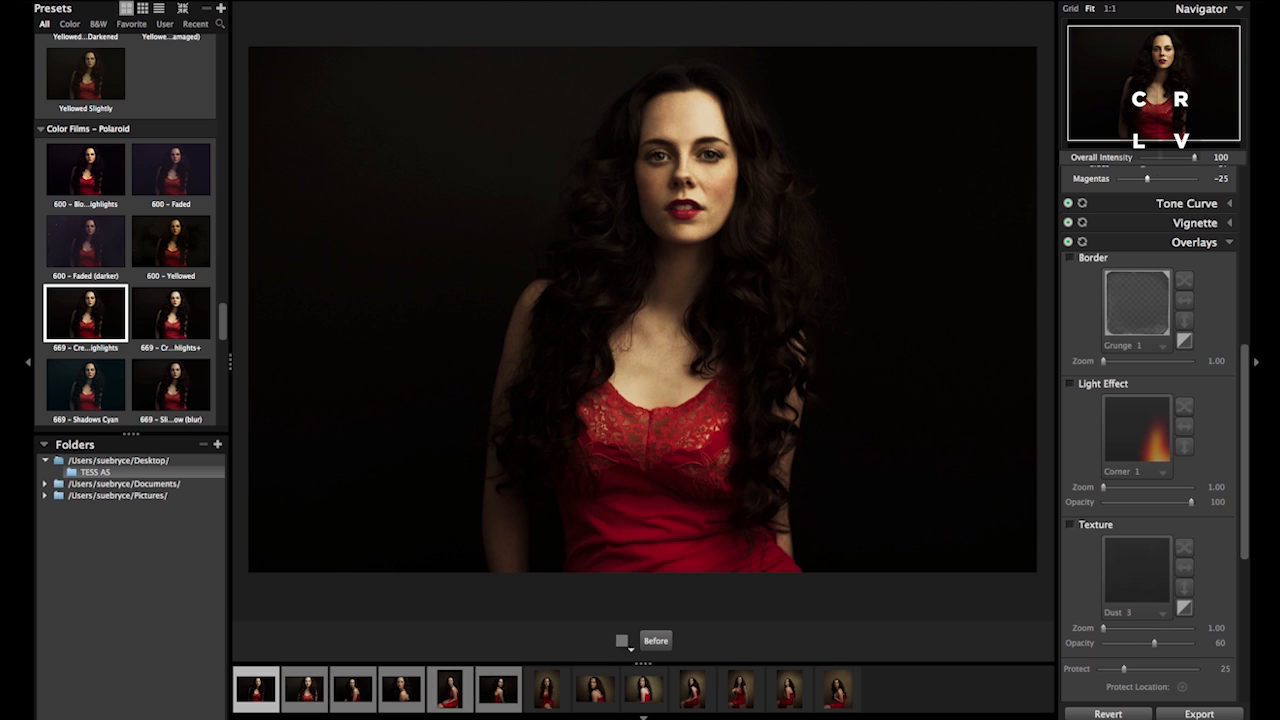
{"action": "left_click_drag", "start_coordinate": [1197, 159], "coordinate": [1153, 165]}
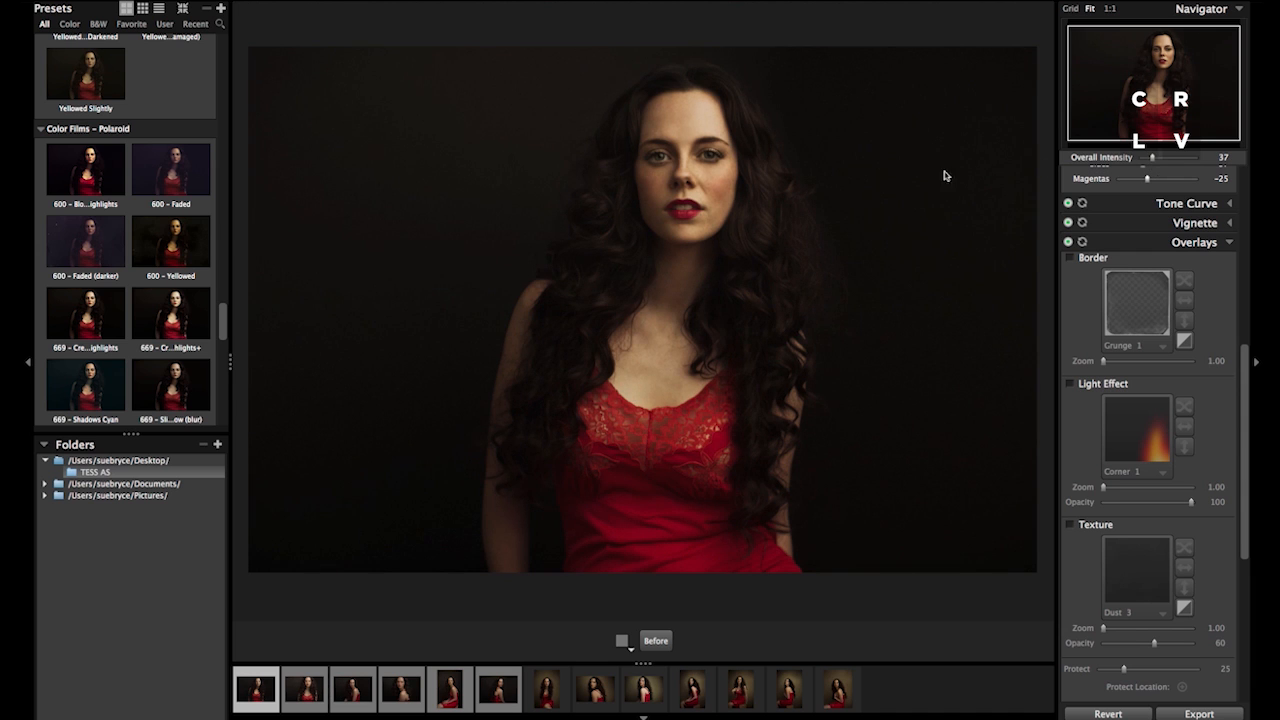
- Raise the overall intensity to 50 and check the look on each of the other selected dark-background portraits
{"action": "left_click", "coordinate": [307, 690]}
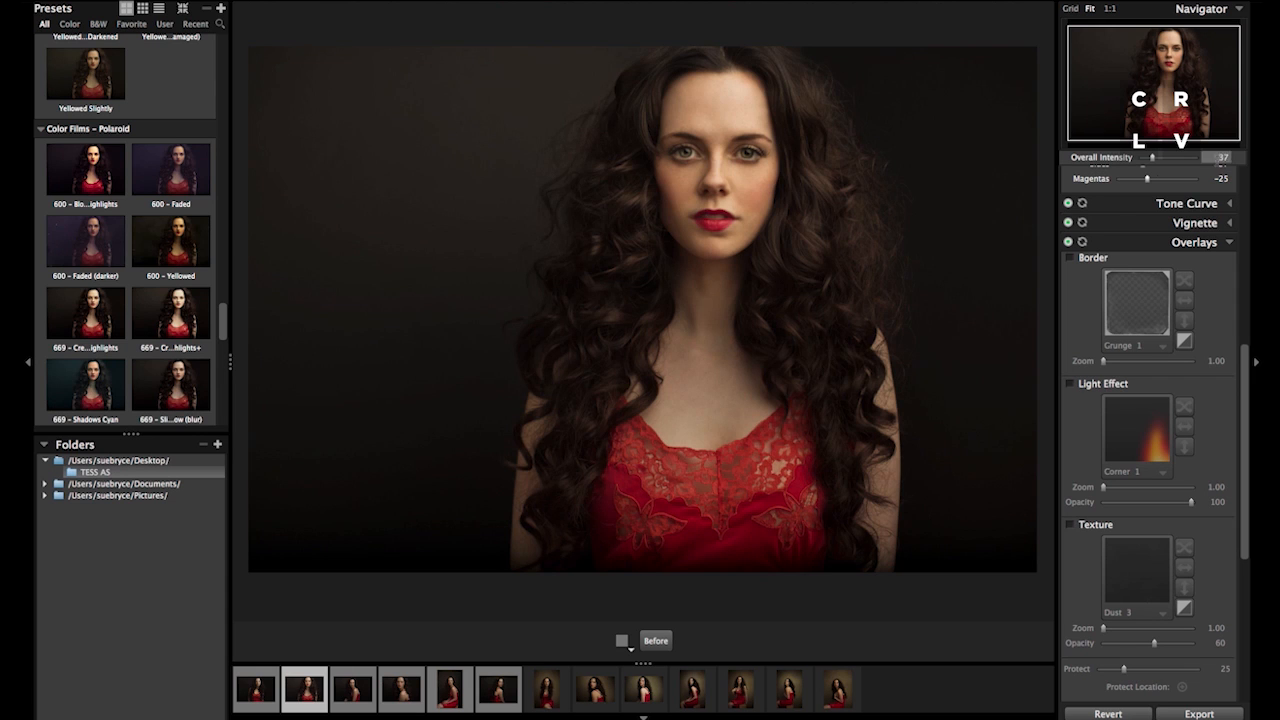
{"action": "left_click_drag", "start_coordinate": [1152, 160], "coordinate": [1162, 160]}
{"action": "left_click", "coordinate": [368, 690]}
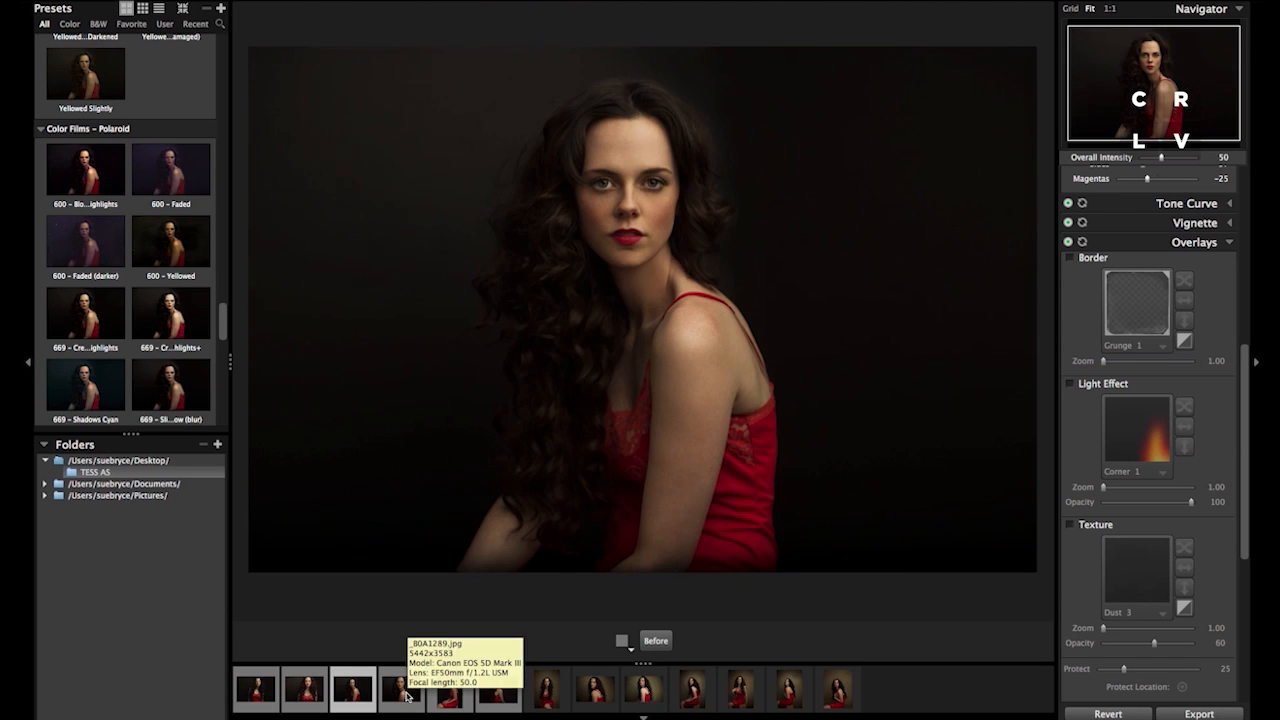
{"action": "left_click", "coordinate": [406, 697]}
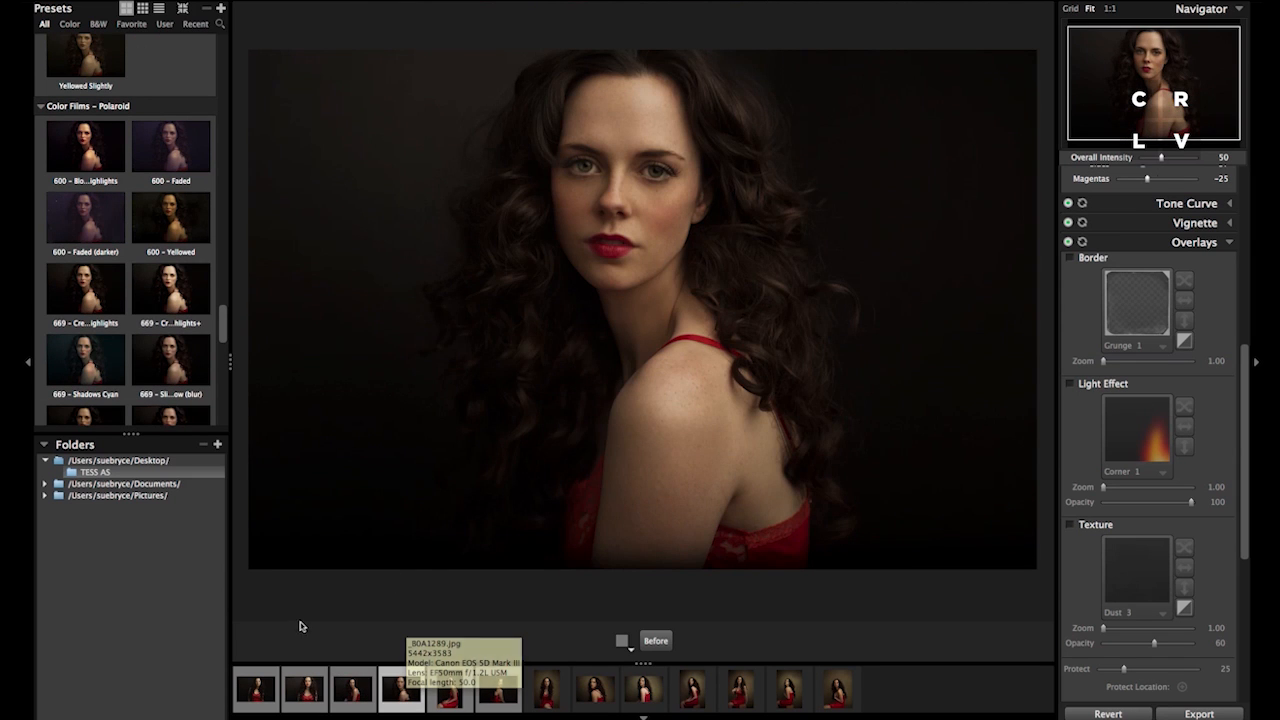
{"action": "left_click", "coordinate": [458, 680]}
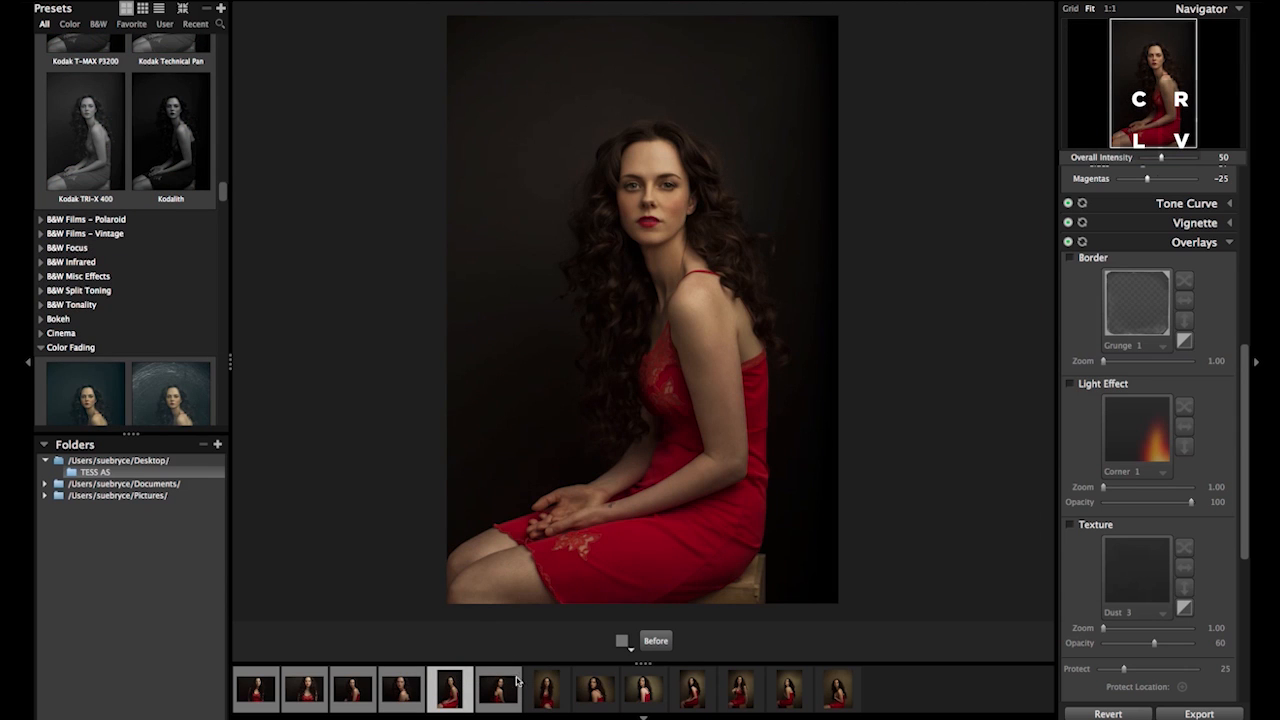
{"action": "left_click", "coordinate": [513, 686]}
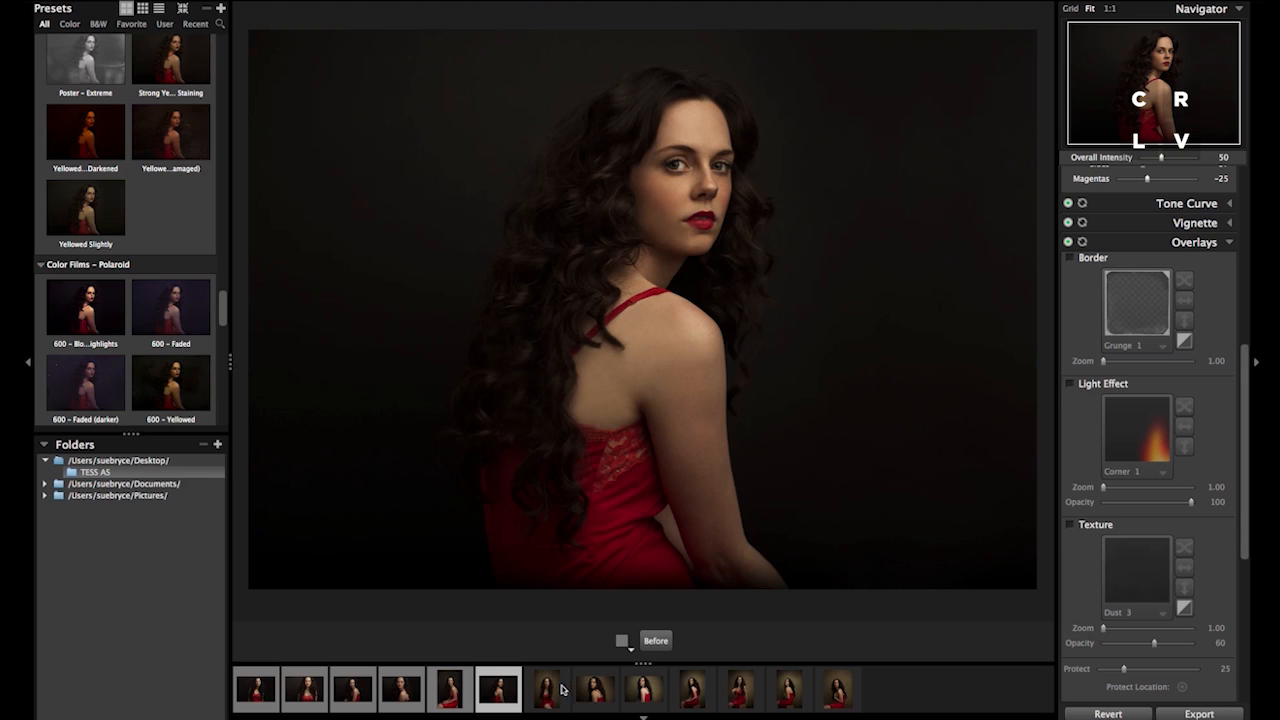
- Apply the SX-70 Film preset from Color Films – Polaroid to the last seven brown-background portraits and set its overall intensity to 80
{"action": "left_click", "coordinate": [548, 689]}
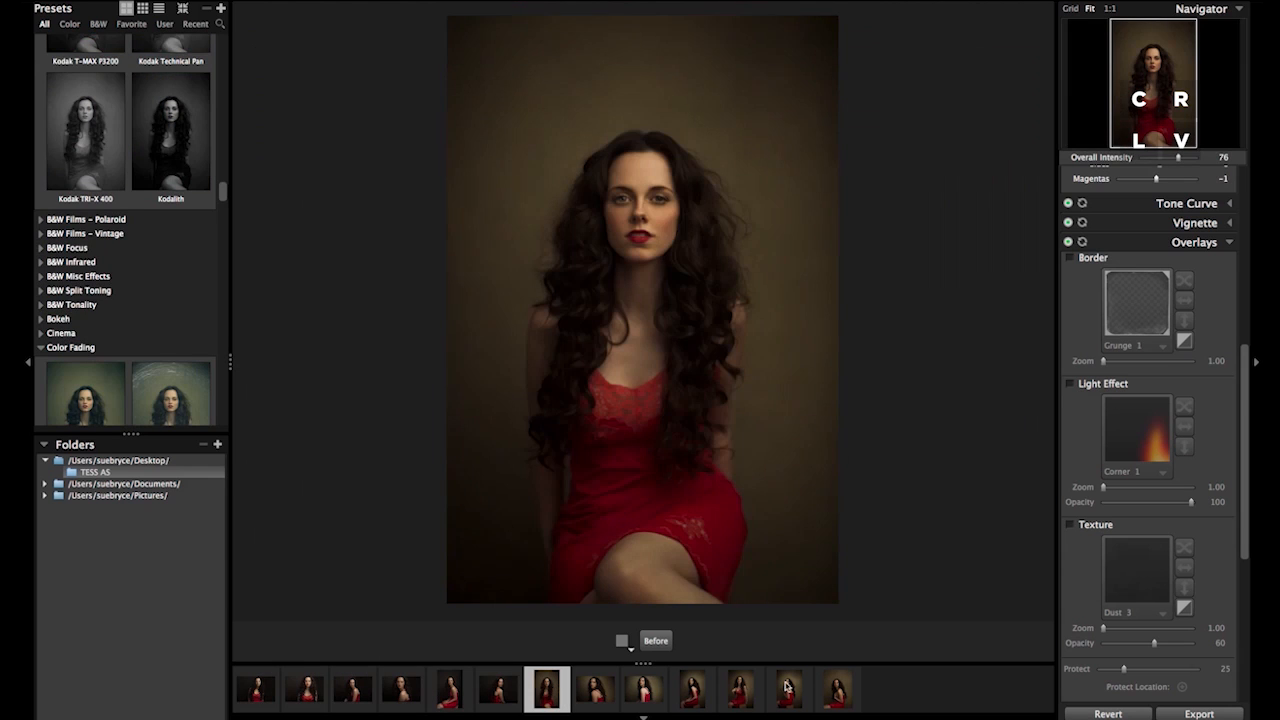
{"action": "left_click", "coordinate": [835, 695], "text": "shift"}
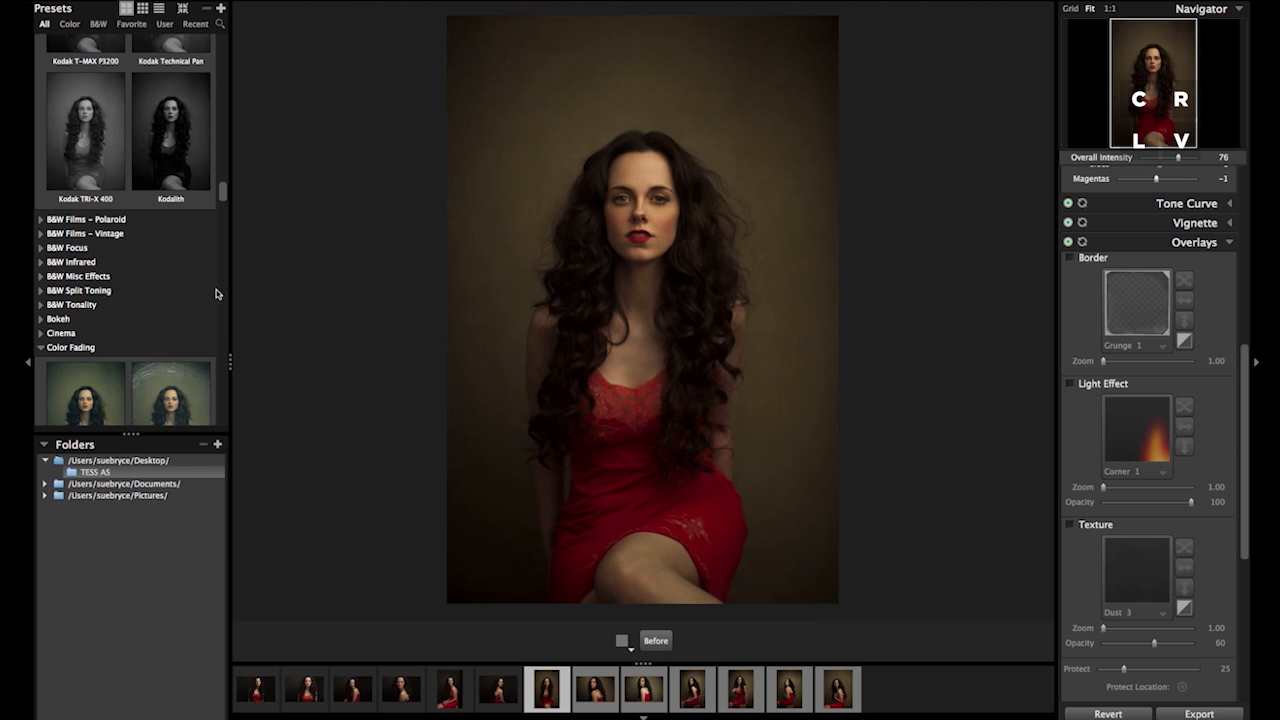
{"action": "scroll", "coordinate": [203, 294], "scroll_direction": "down", "scroll_amount": 5}
{"action": "scroll", "coordinate": [203, 294], "scroll_direction": "down", "scroll_amount": 10}
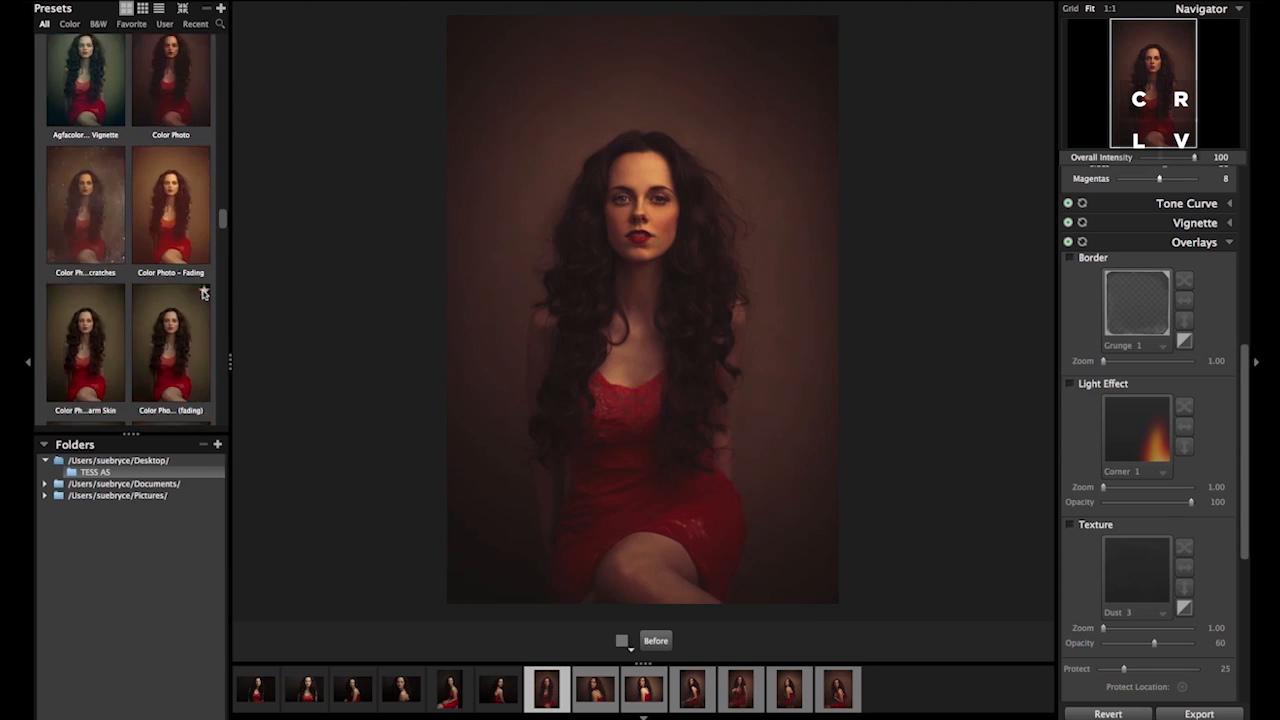
{"action": "scroll", "coordinate": [203, 294], "scroll_direction": "down", "scroll_amount": 2}
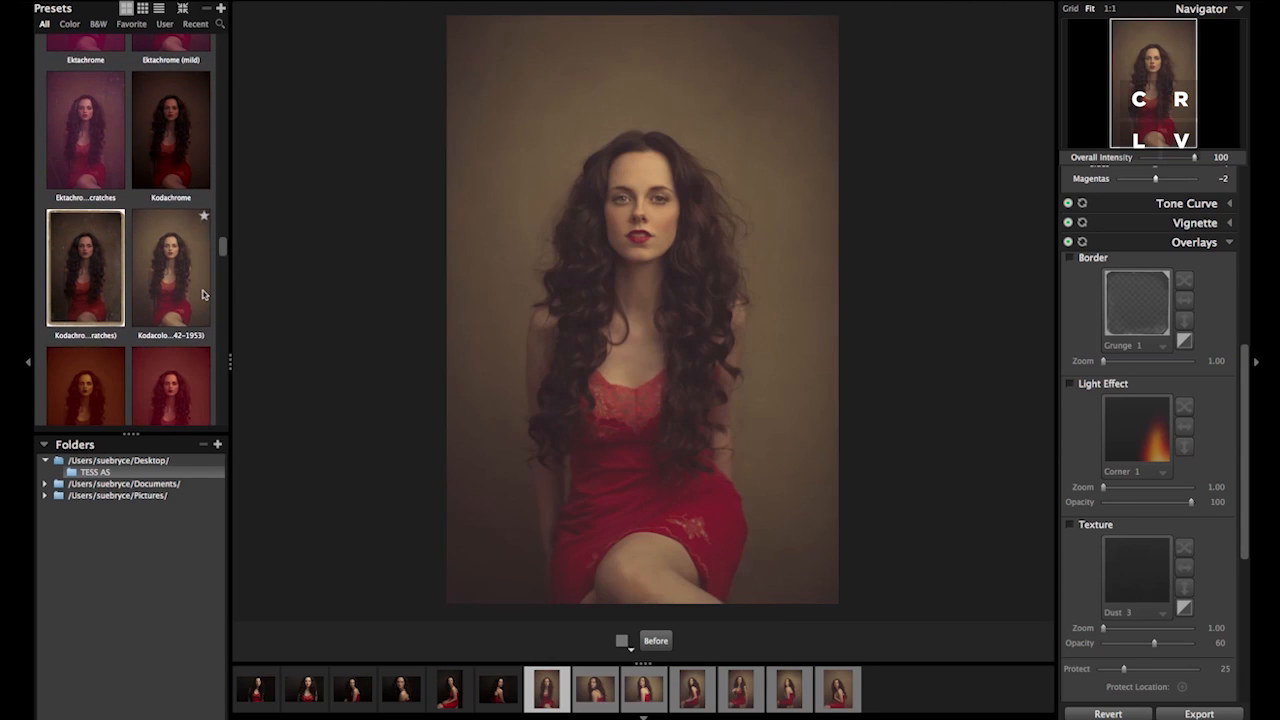
{"action": "scroll", "coordinate": [203, 294], "scroll_direction": "down", "scroll_amount": 8}
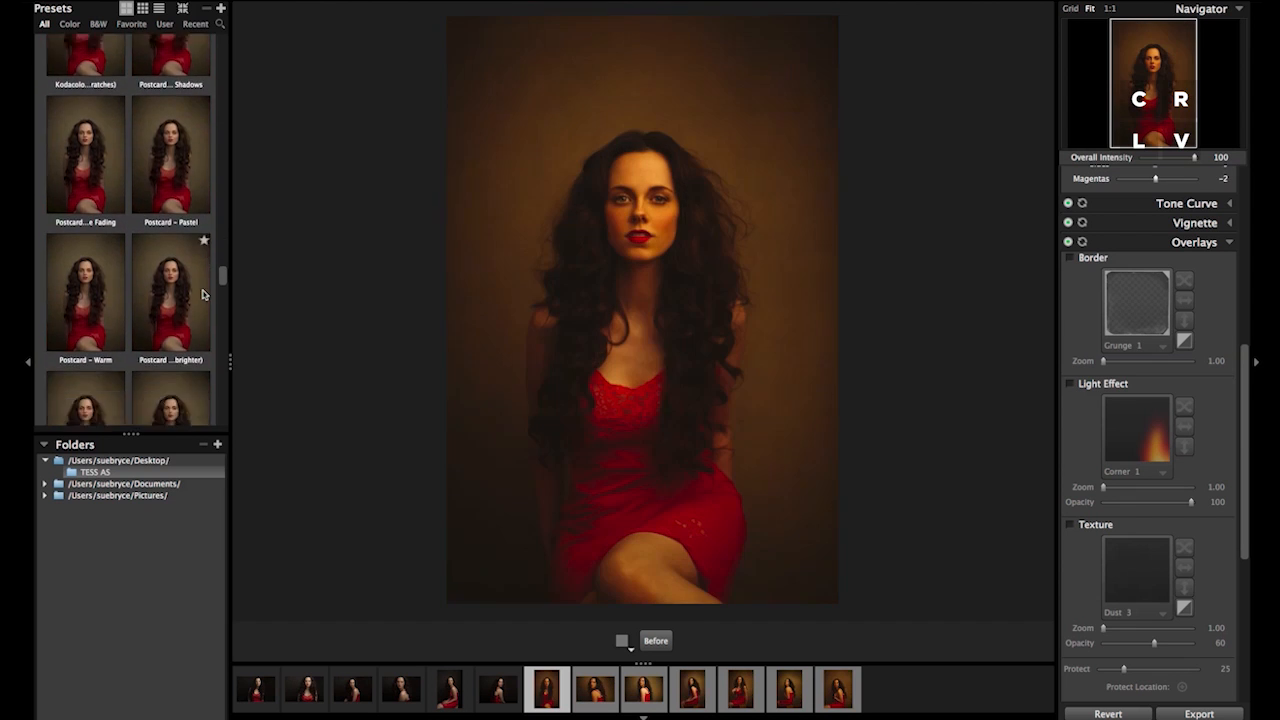
{"action": "scroll", "coordinate": [203, 294], "scroll_direction": "down", "scroll_amount": 10}
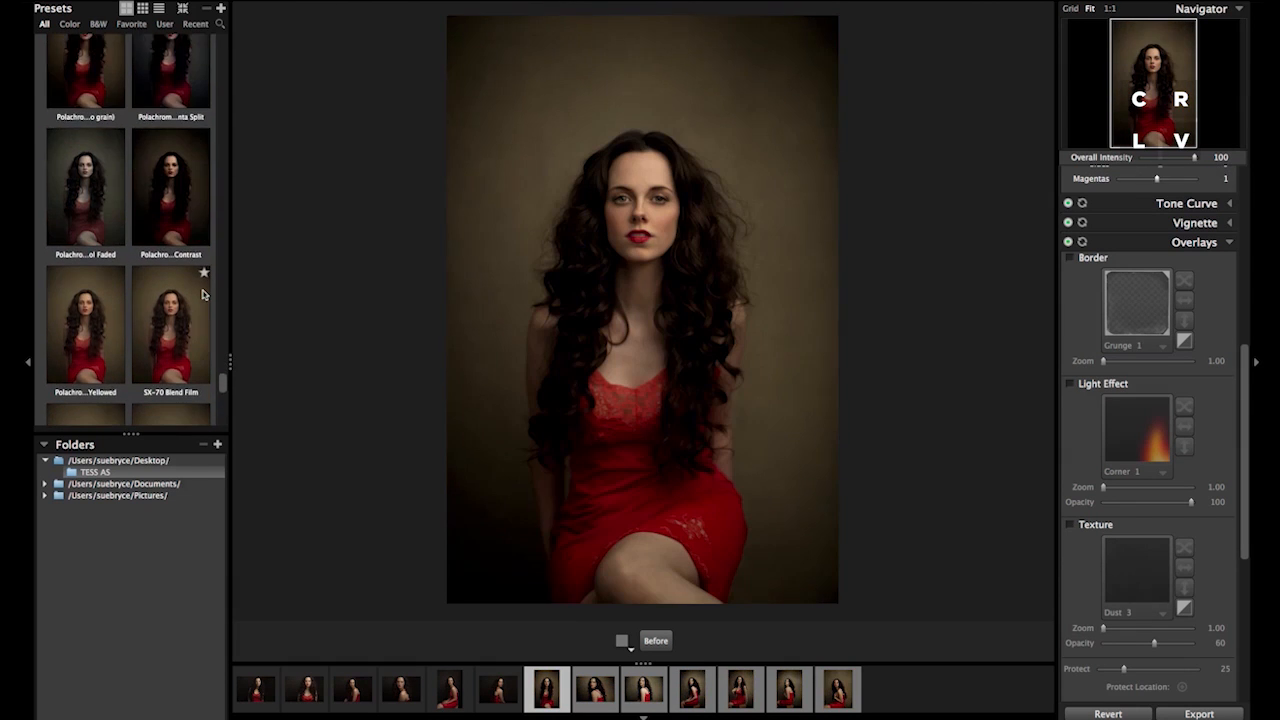
{"action": "scroll", "coordinate": [203, 294], "scroll_direction": "down", "scroll_amount": 3}
{"action": "scroll", "coordinate": [200, 294], "scroll_direction": "up", "scroll_amount": 3}
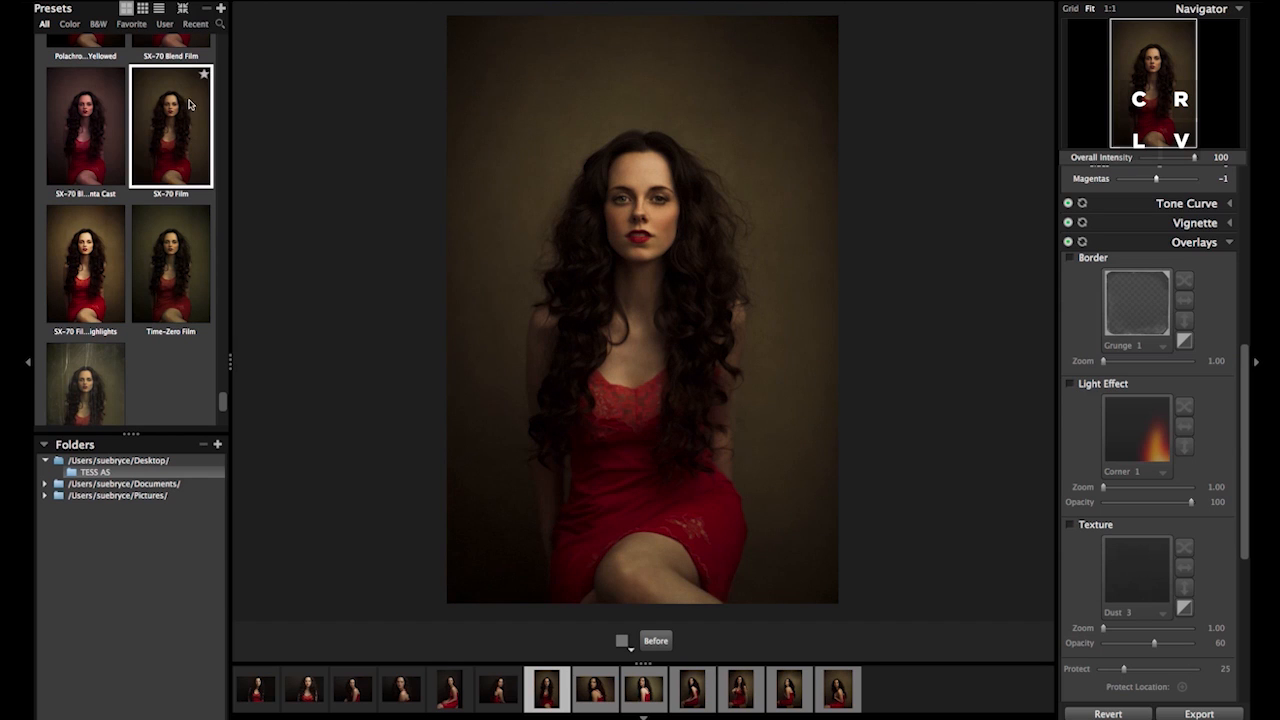
{"action": "left_click_drag", "start_coordinate": [1193, 158], "coordinate": [1183, 162]}
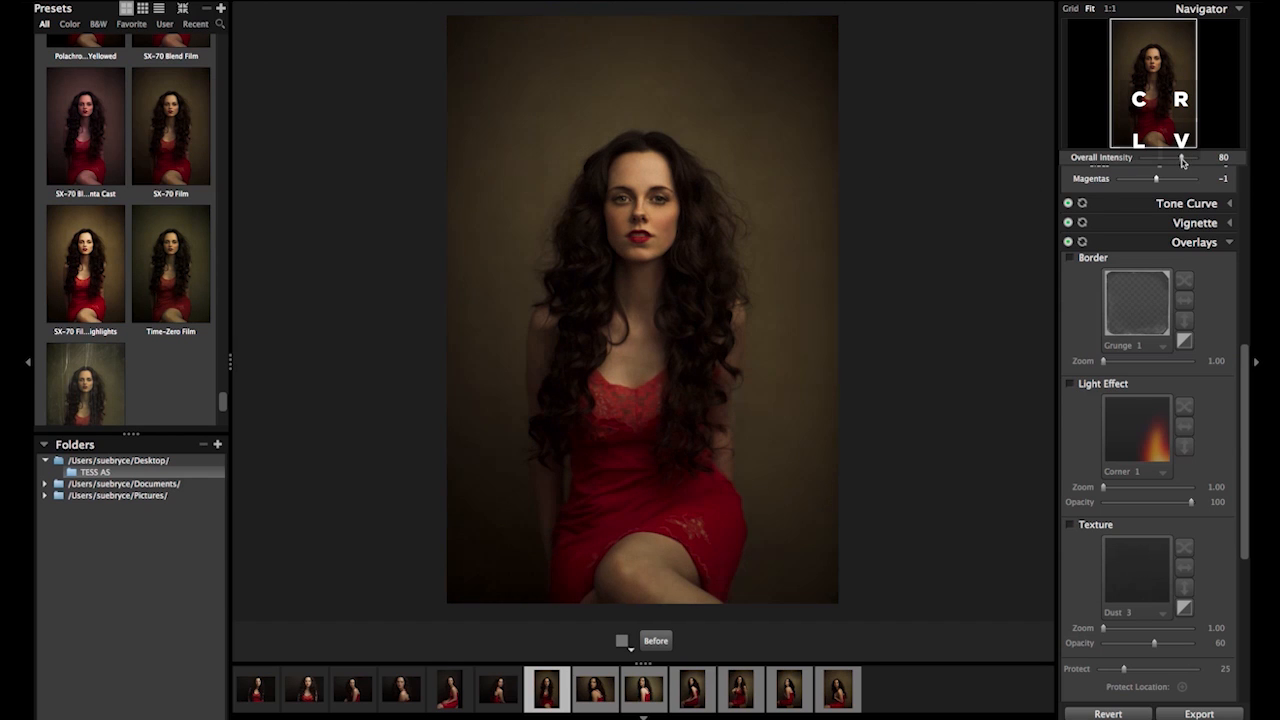
- Check the SX-70 Film look on the other selected brown-background portraits, ending with the last one
{"action": "left_click", "coordinate": [591, 697]}
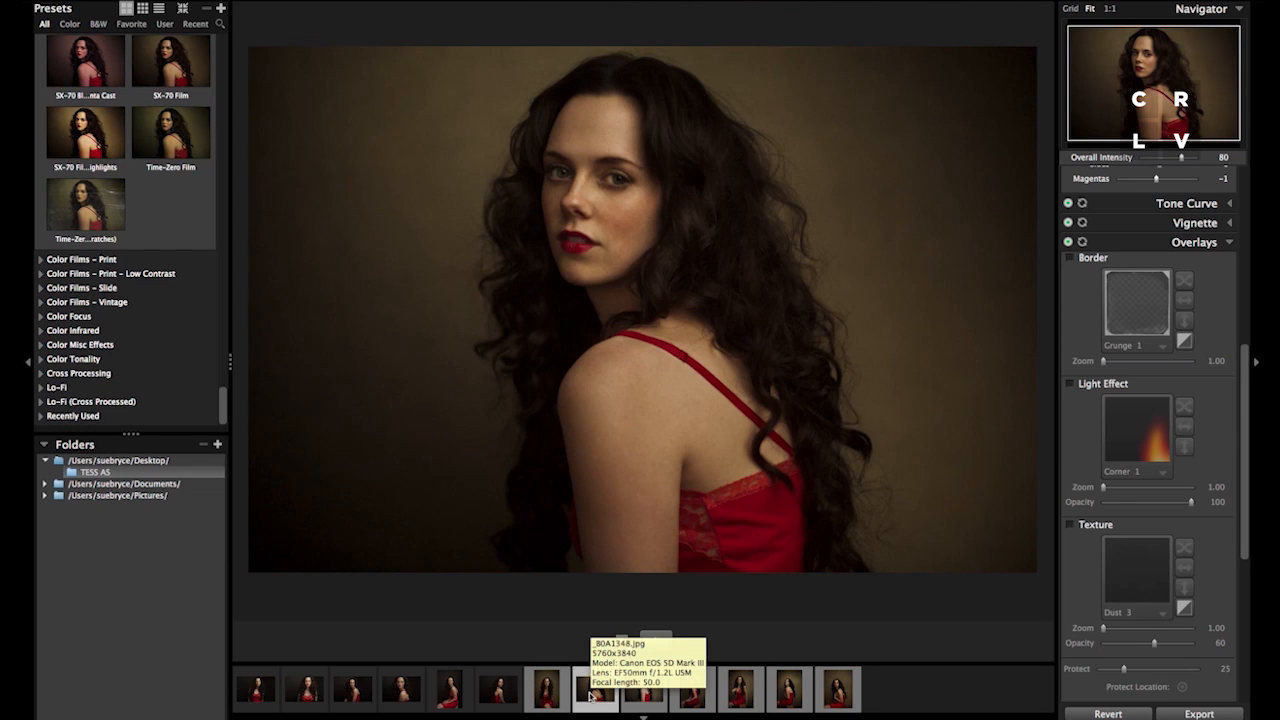
{"action": "left_click", "coordinate": [643, 690]}
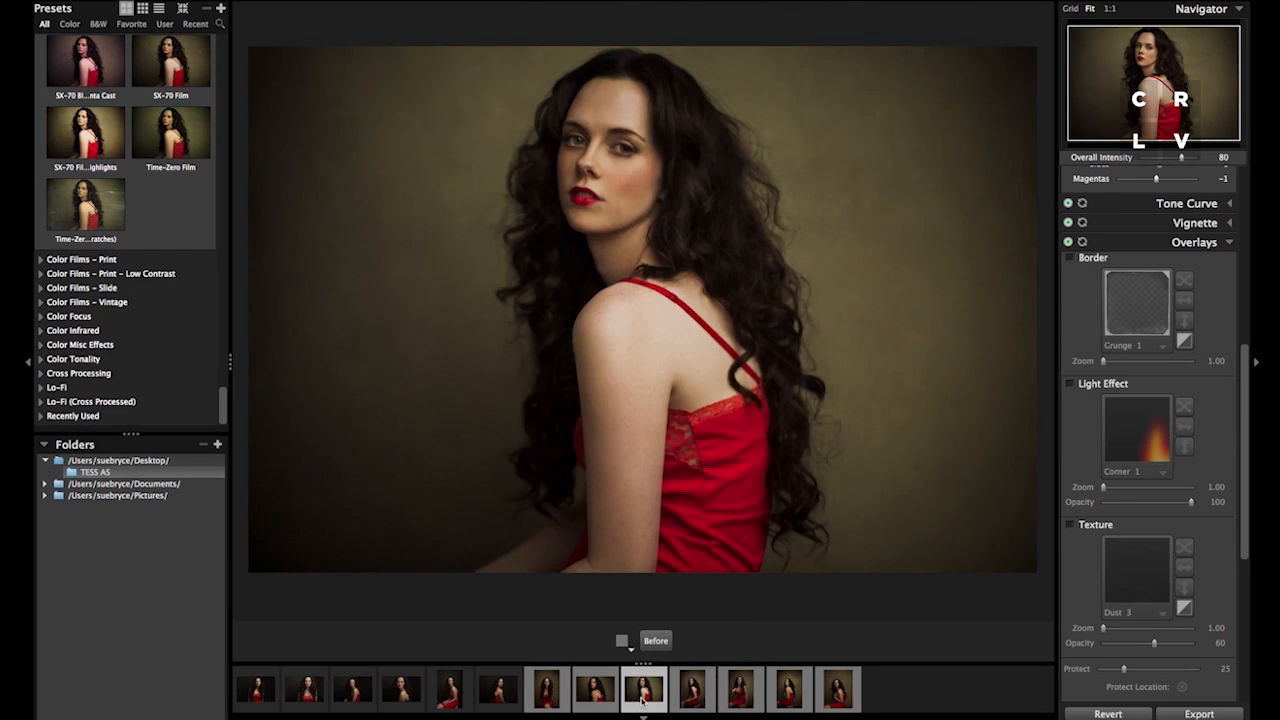
{"action": "left_click", "coordinate": [691, 694]}
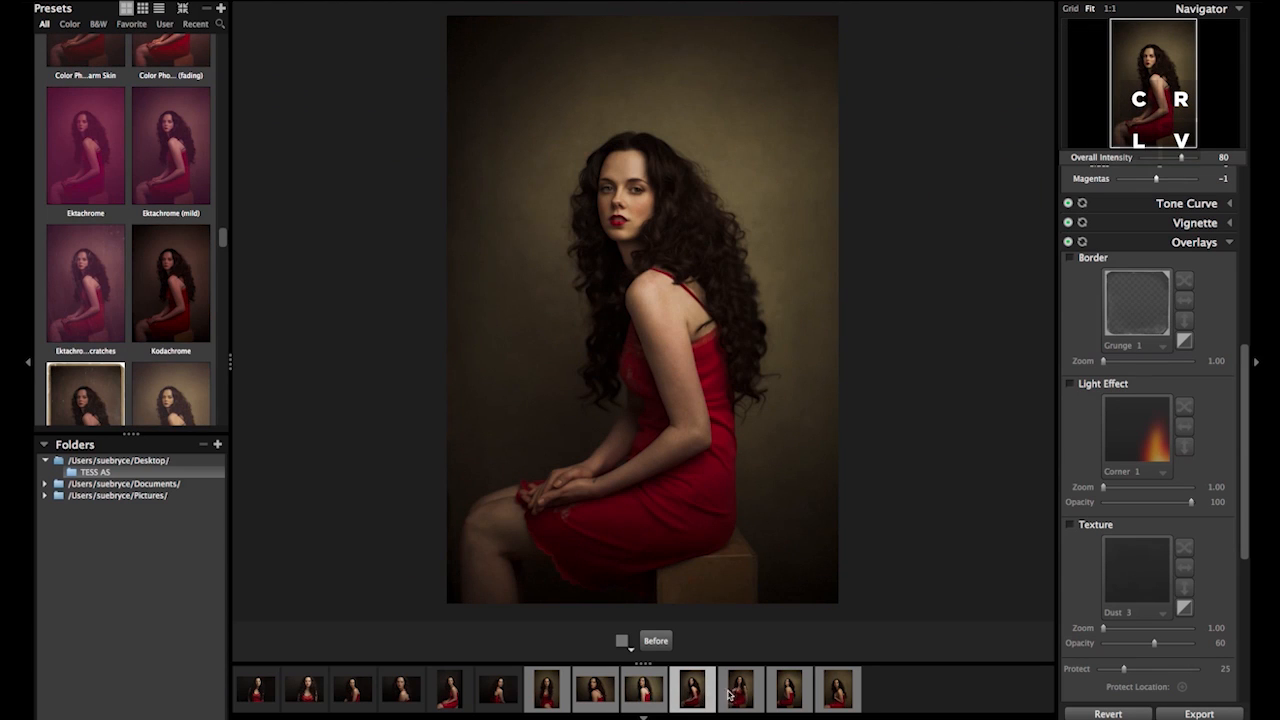
{"action": "left_click", "coordinate": [738, 694]}
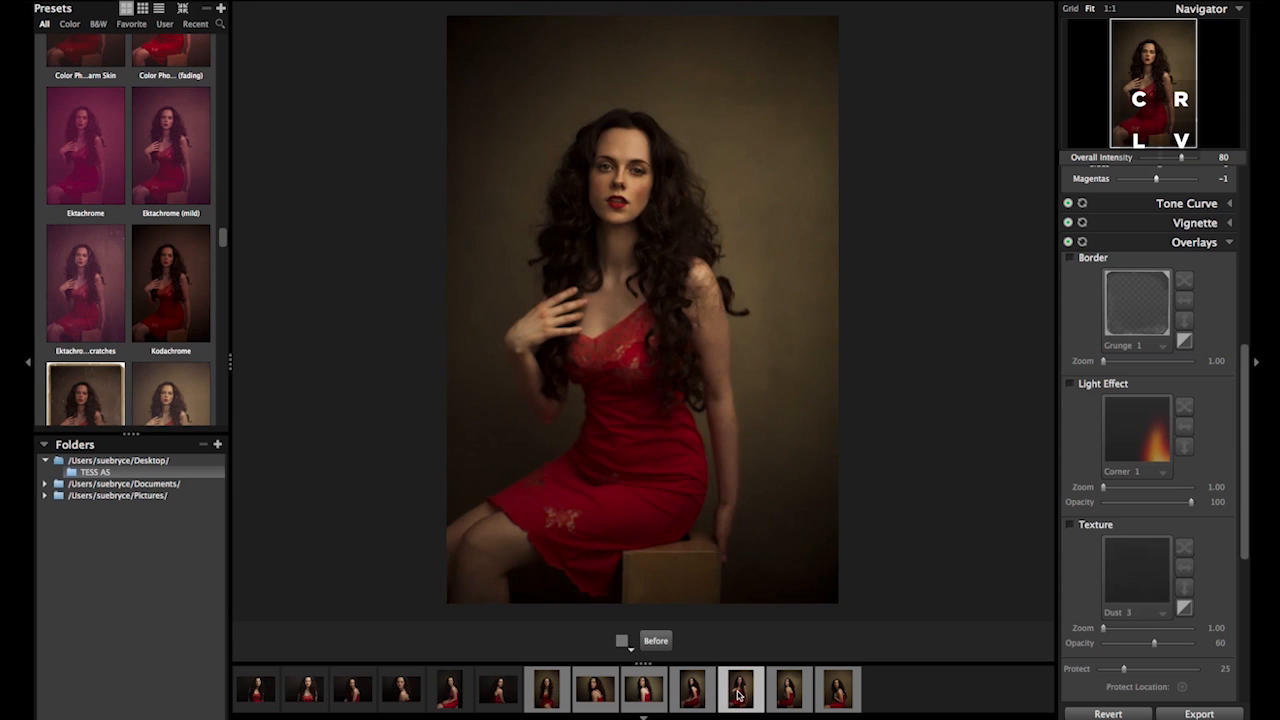
{"action": "left_click", "coordinate": [853, 690]}
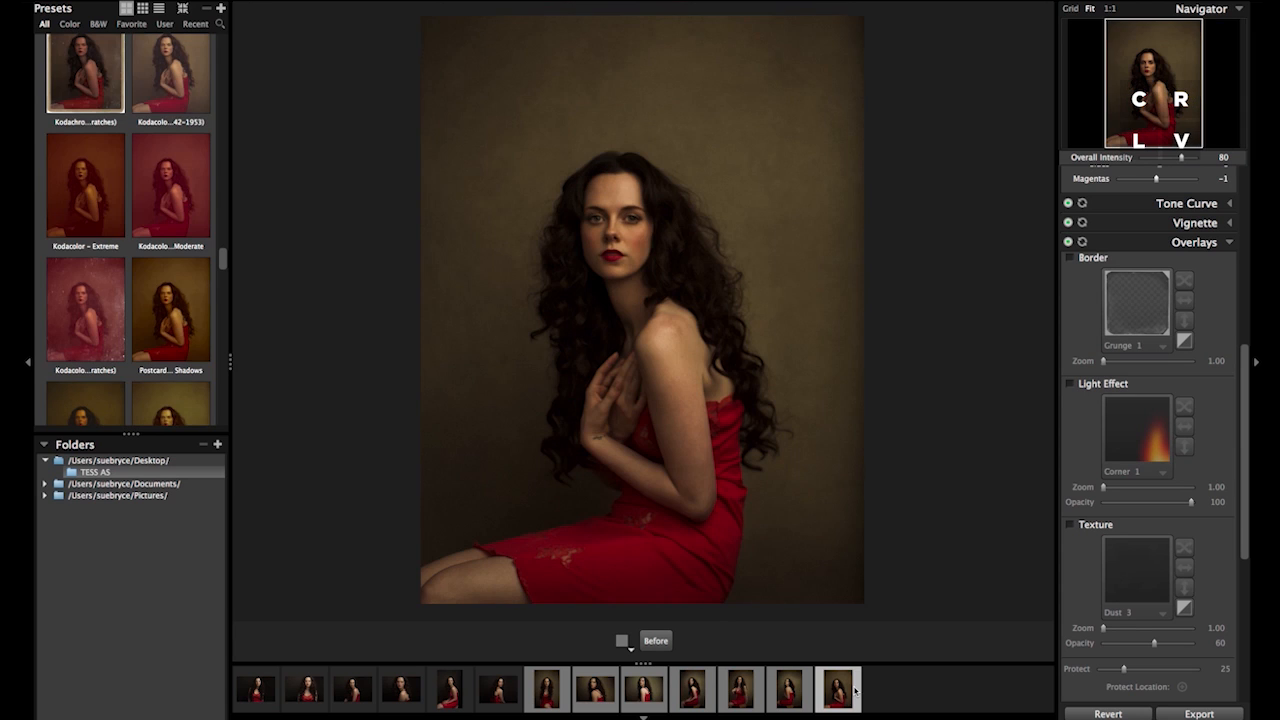